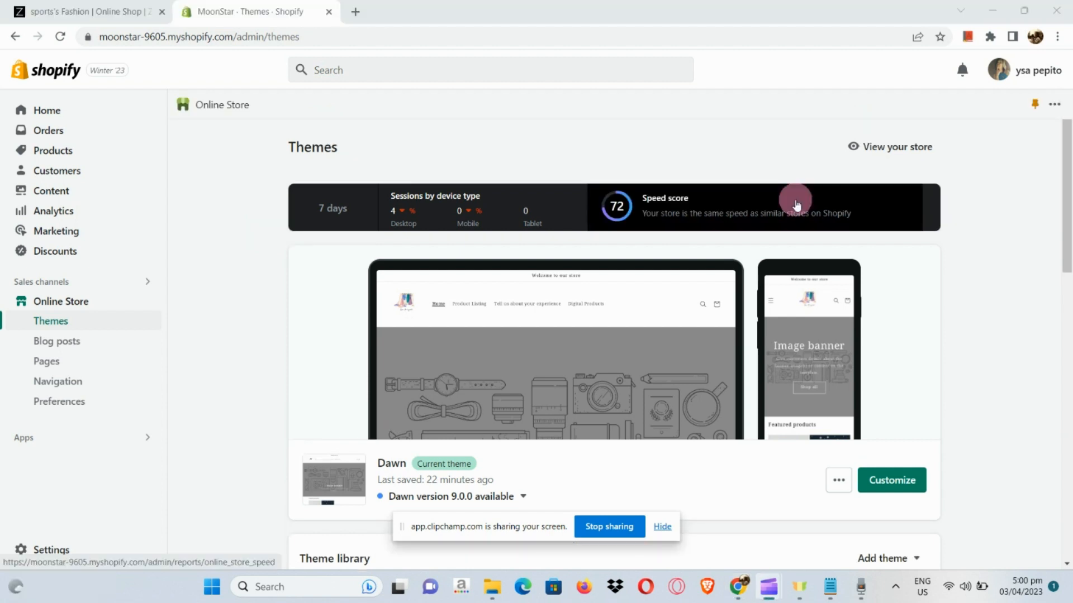
Close the online fashion shop's browser tab and open the current Dawn theme for customization
click(161, 17)
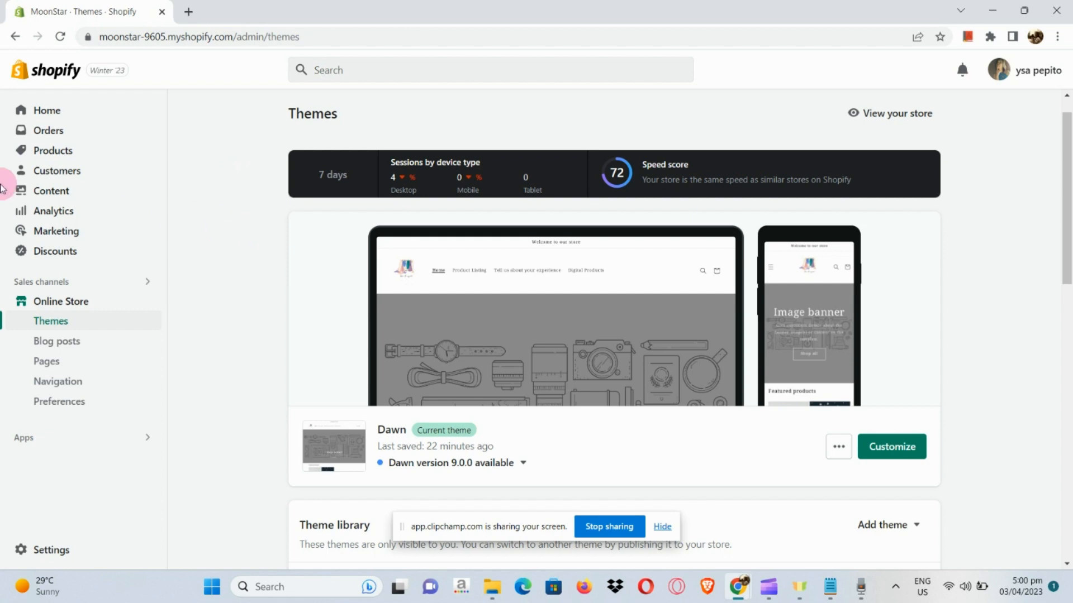
scroll(2, 188, up, 5)
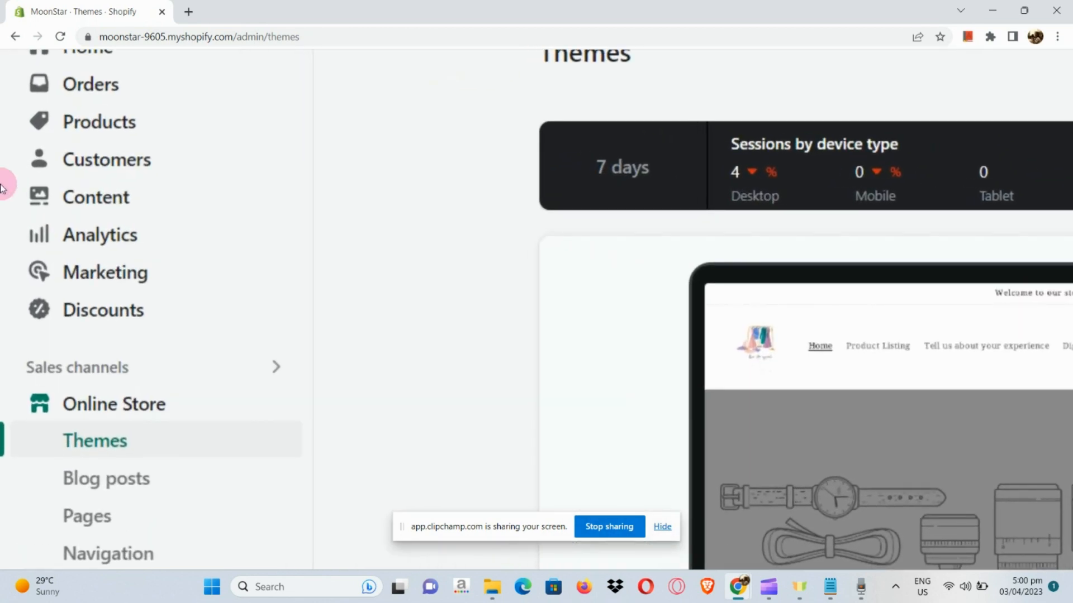
scroll(79, 361, down, 2)
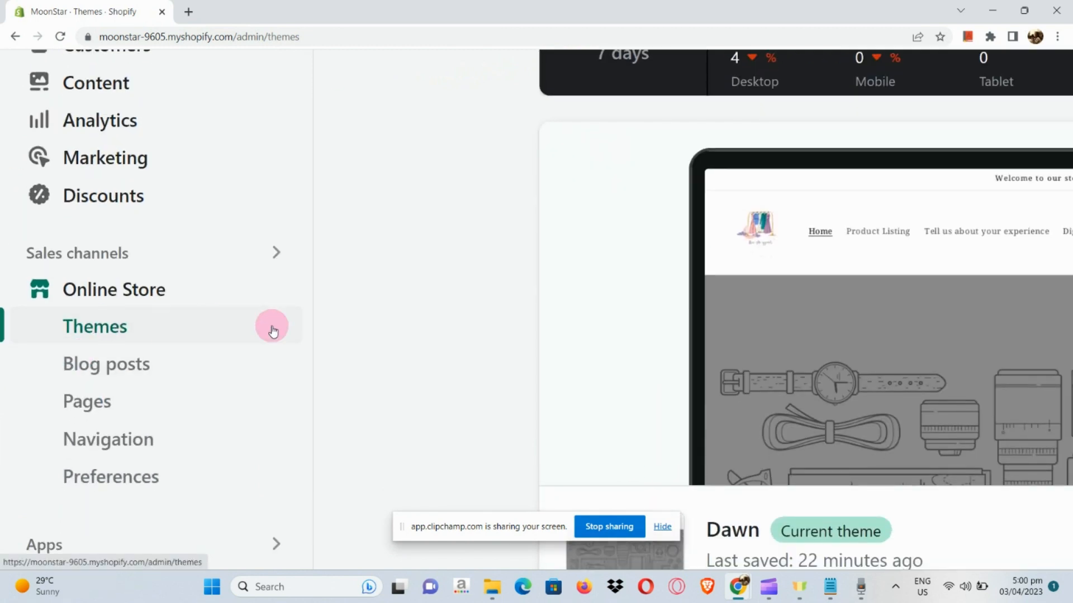
scroll(313, 343, down, 5)
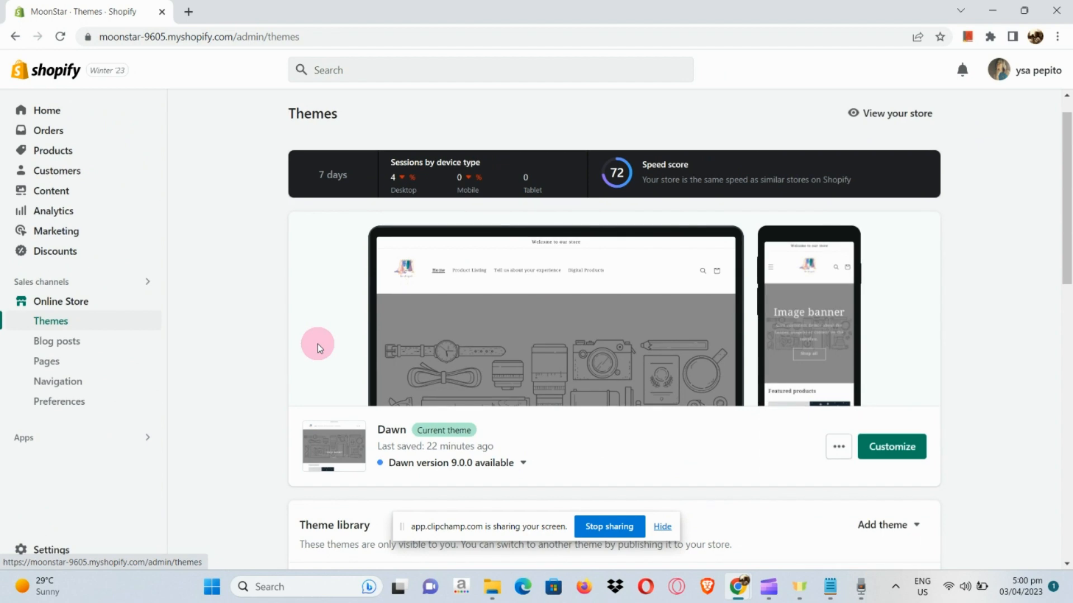
scroll(632, 446, down, 1)
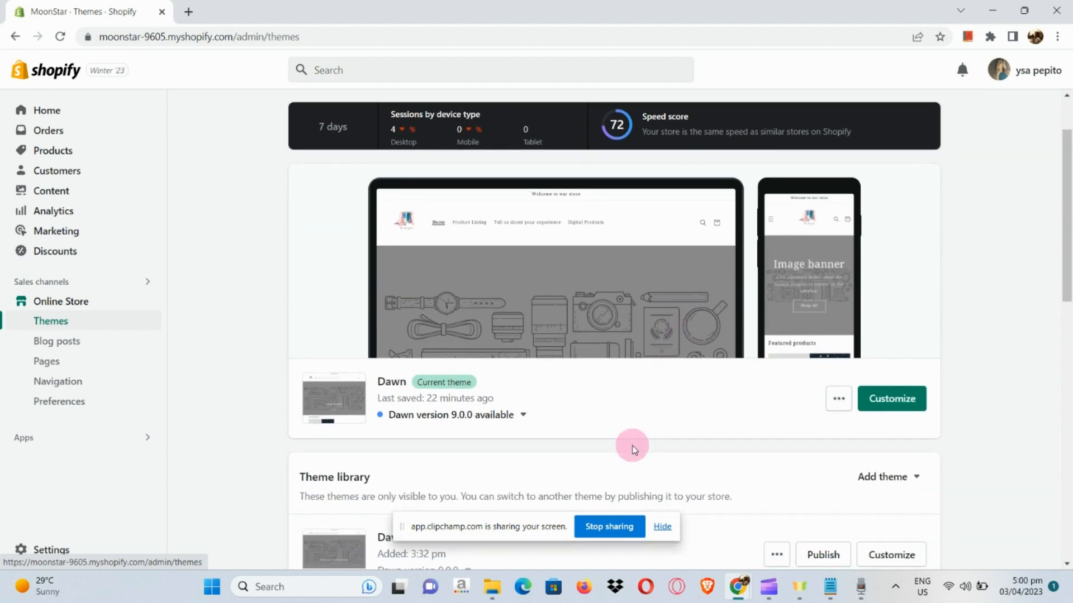
scroll(632, 446, up, 3)
scroll(632, 446, left, 4)
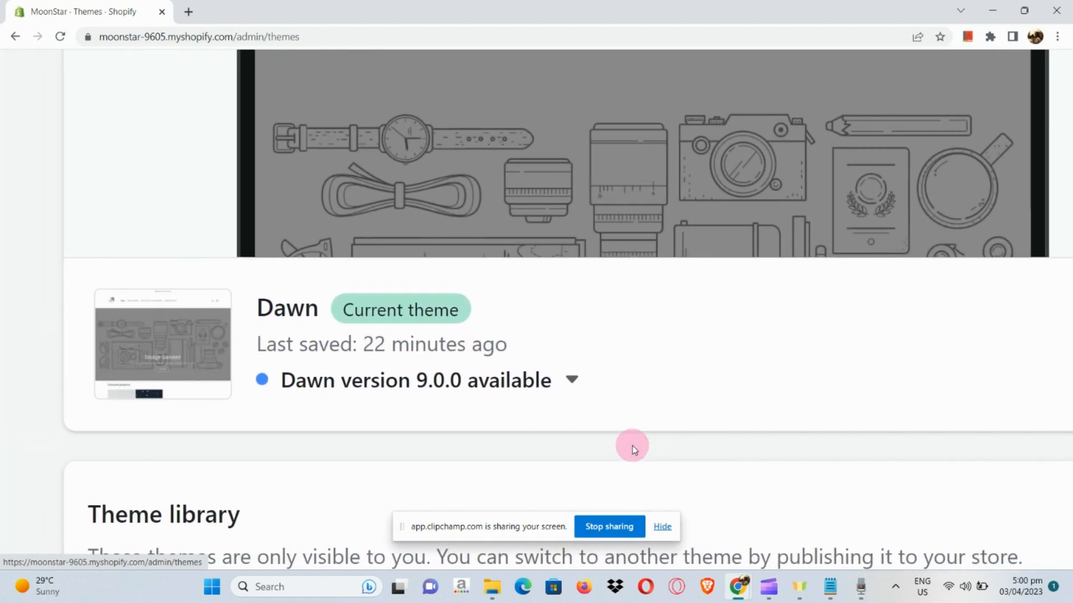
scroll(531, 370, right, 8)
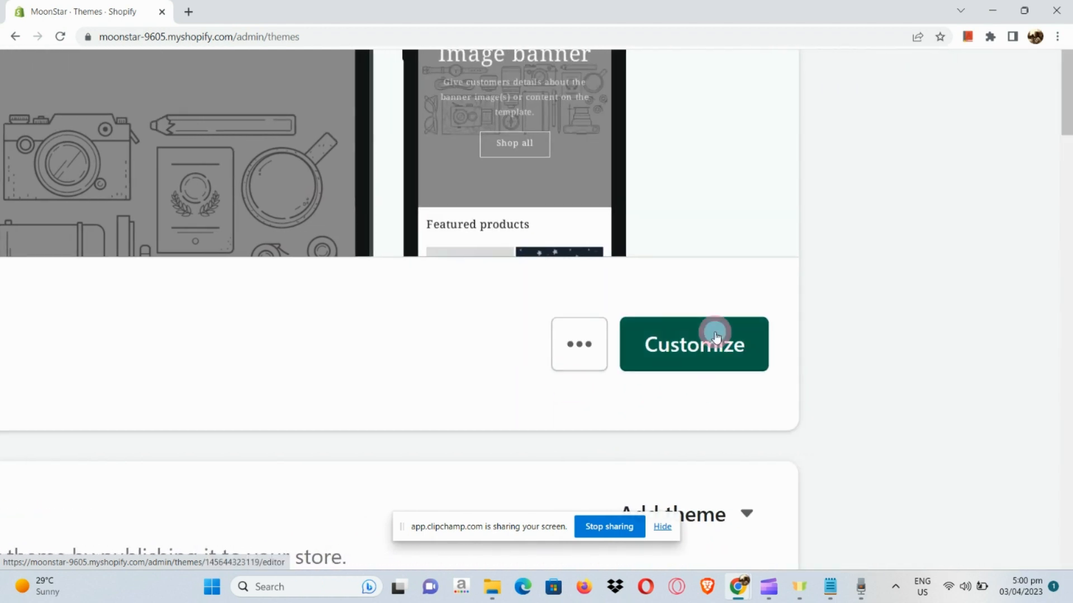
scroll(715, 332, down, 2)
scroll(716, 332, right, 3)
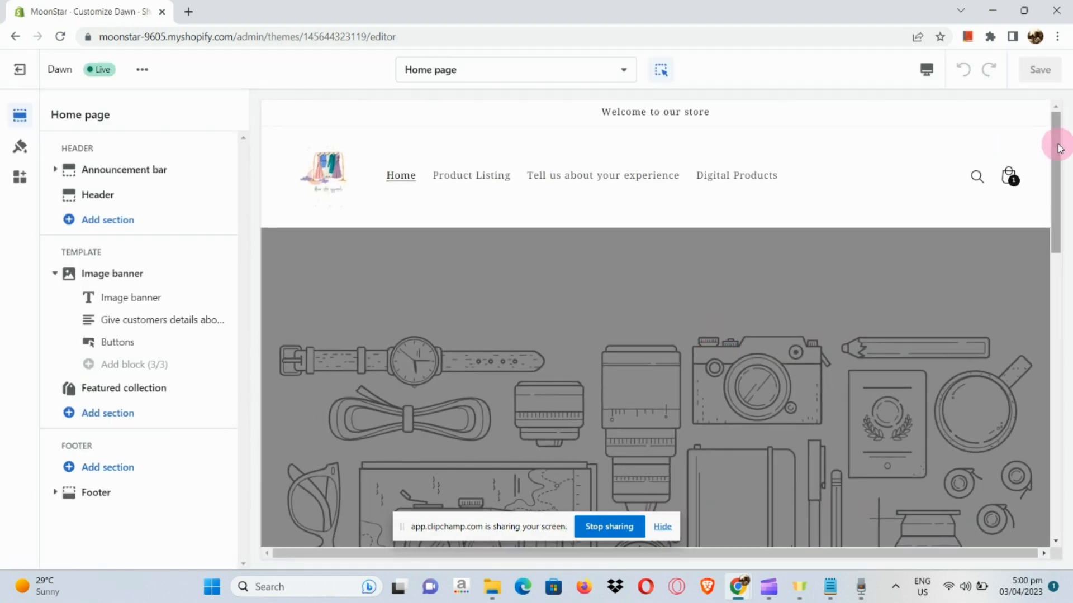
Open the store's cart page in the theme preview from the header's cart link
click(1009, 179)
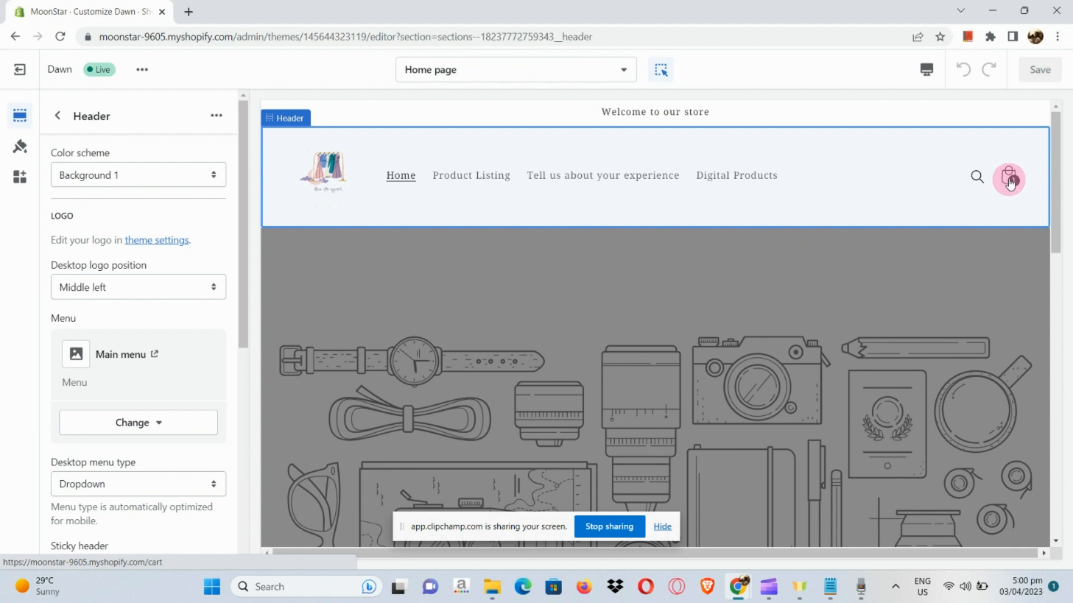
click(1008, 181)
scroll(886, 314, down, 2)
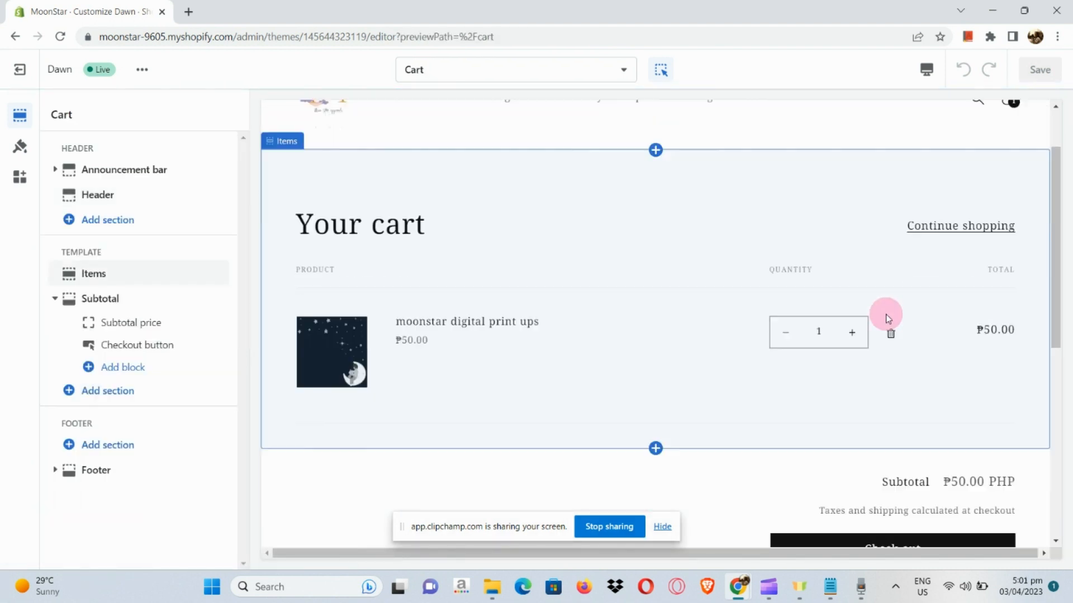
Switch the theme editor from the cart to the Checkout page
click(588, 81)
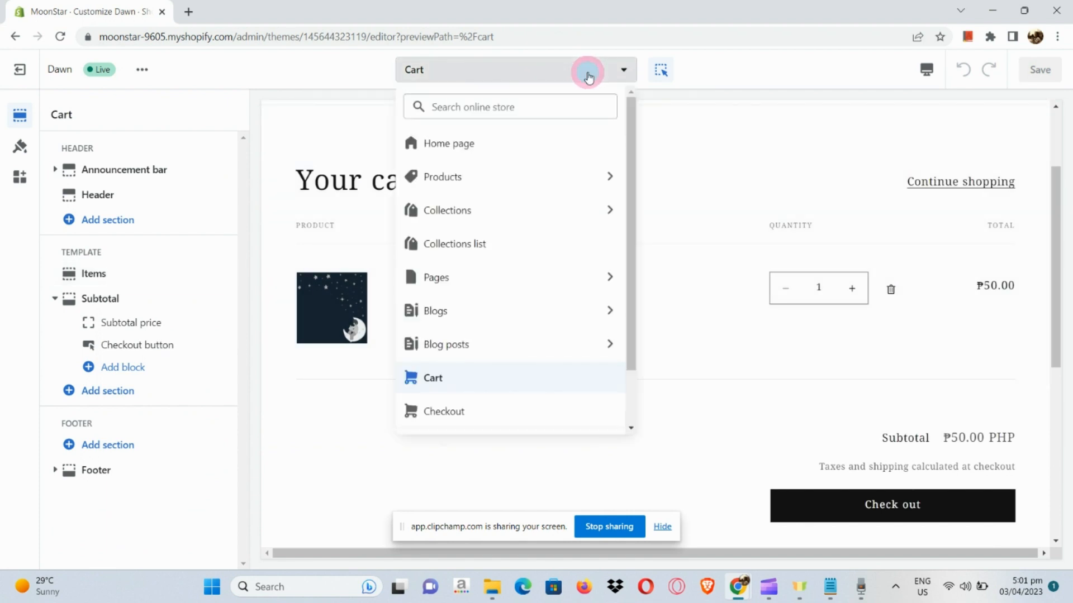
click(513, 412)
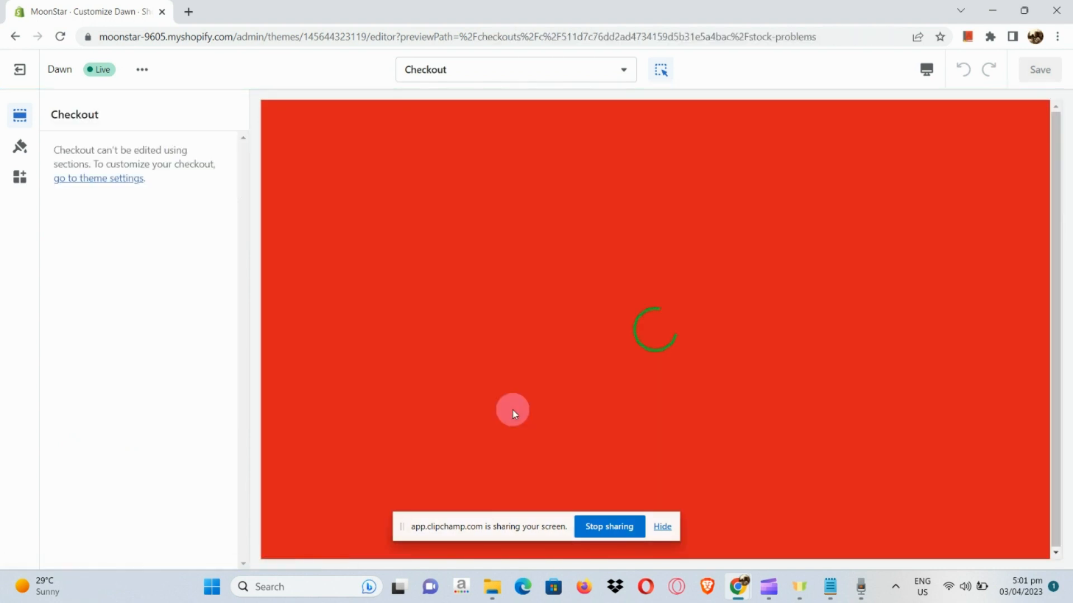
scroll(513, 410, down, 1)
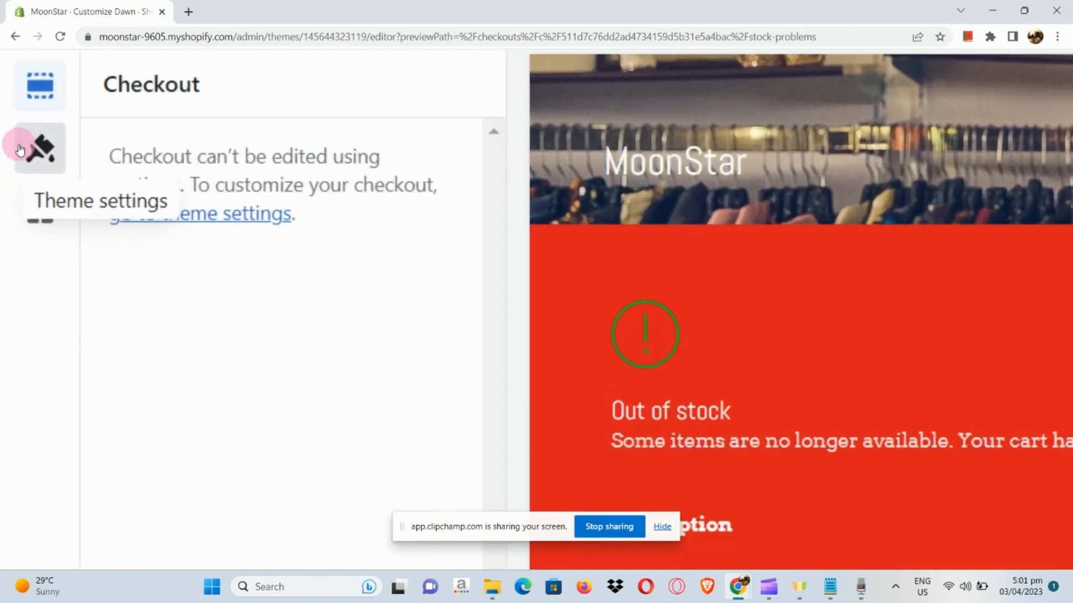
Open the theme settings and expand the Checkout section to reach its banner options
click(43, 148)
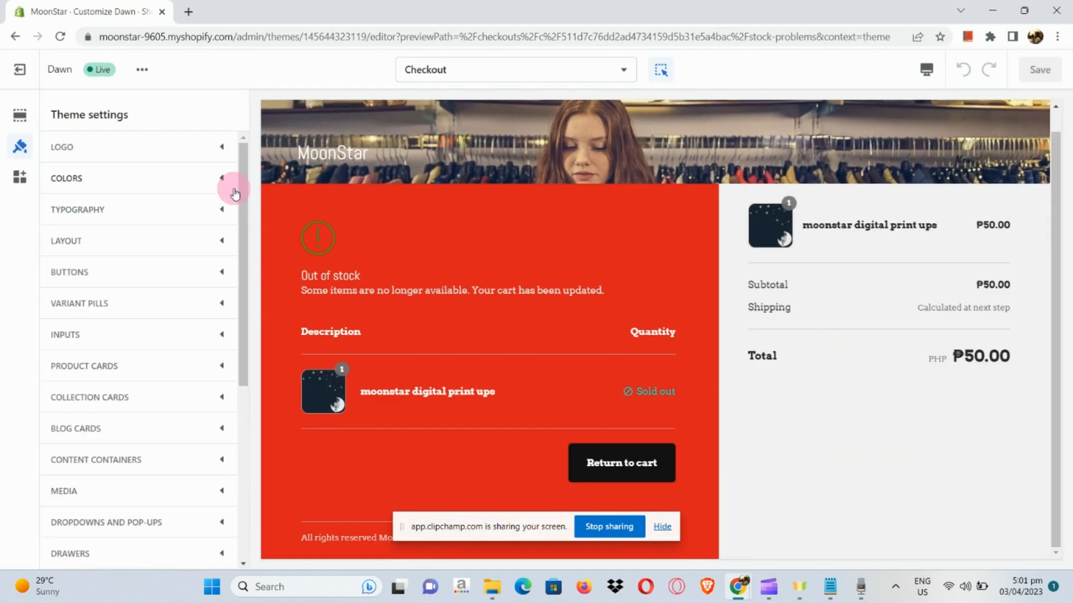
scroll(192, 416, down, 6)
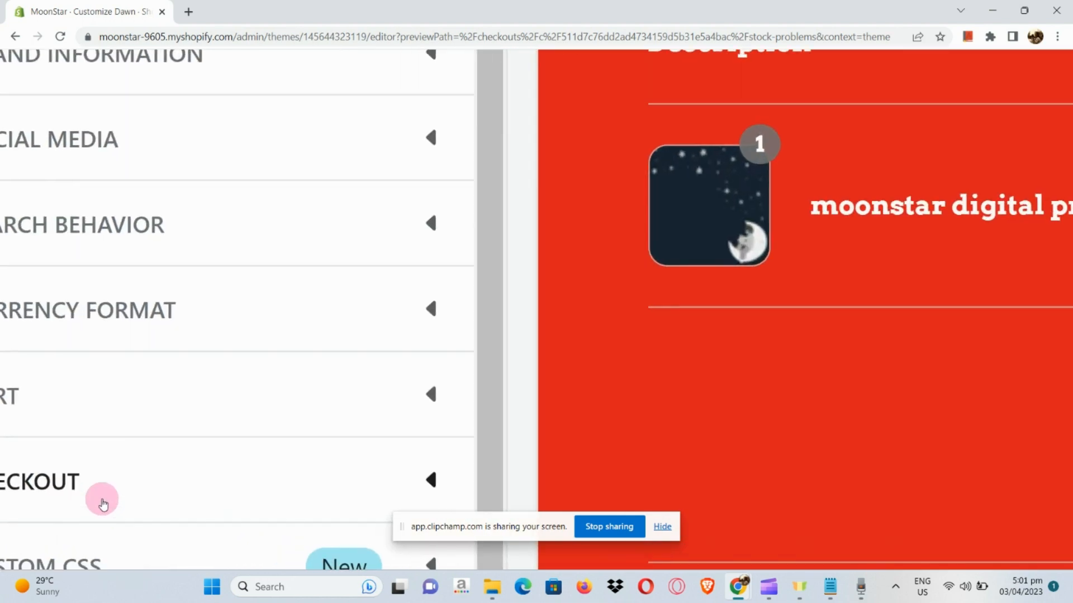
scroll(101, 500, left, 3)
click(189, 497)
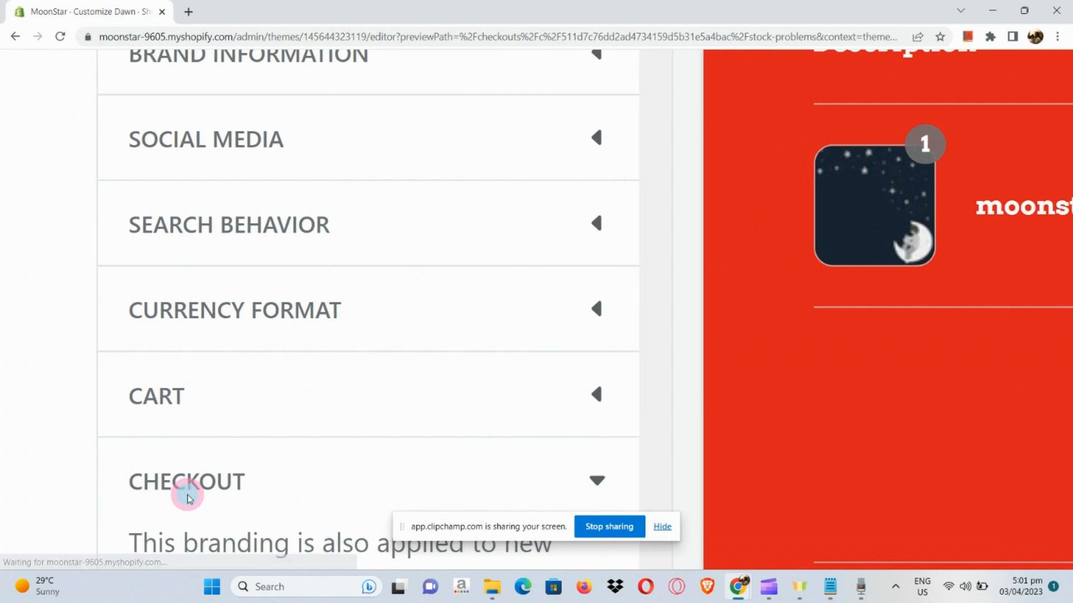
scroll(190, 499, down, 5)
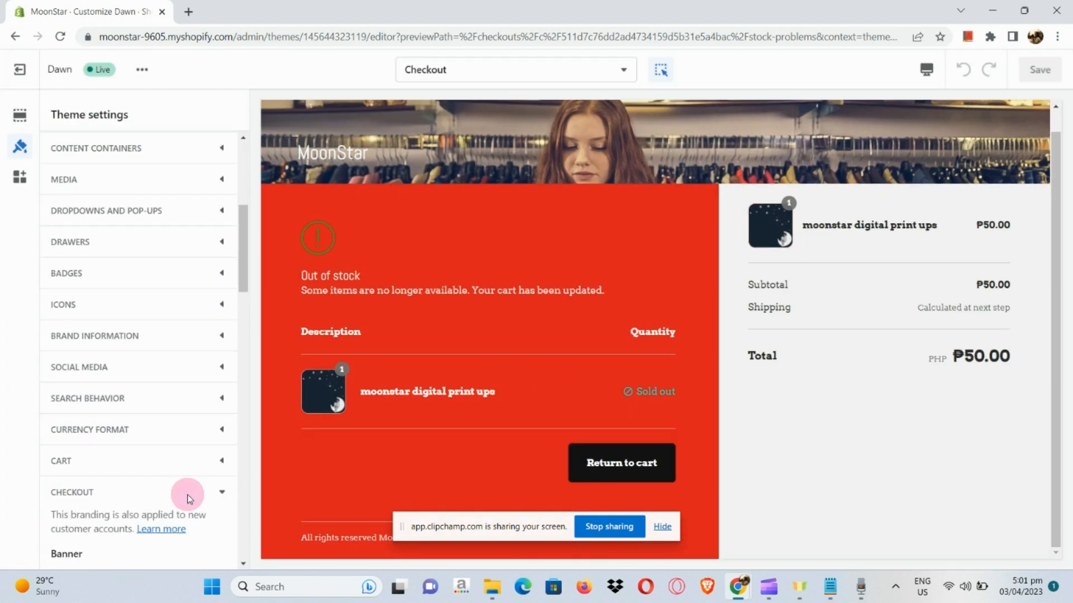
scroll(188, 520, down, 2)
scroll(187, 486, down, 2)
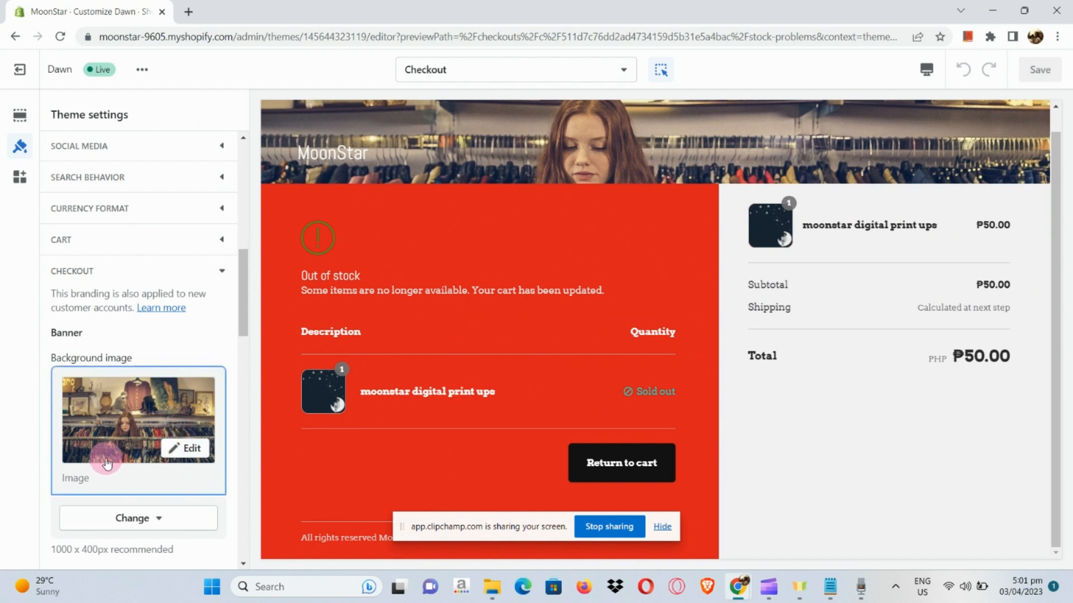
Open the free image collection for changing the checkout banner's background image
scroll(105, 458, down, 2)
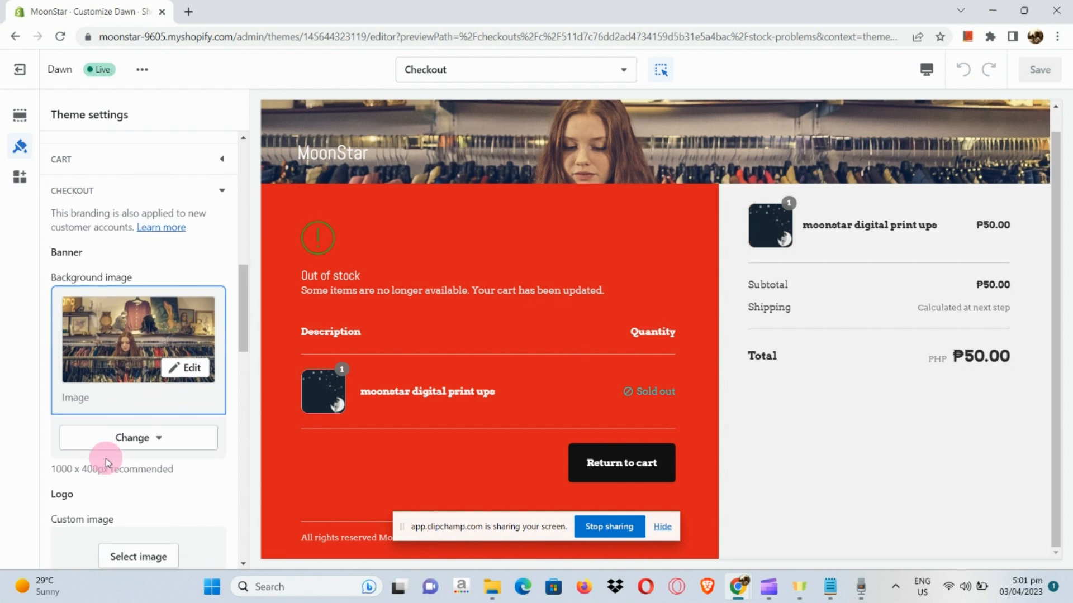
click(162, 440)
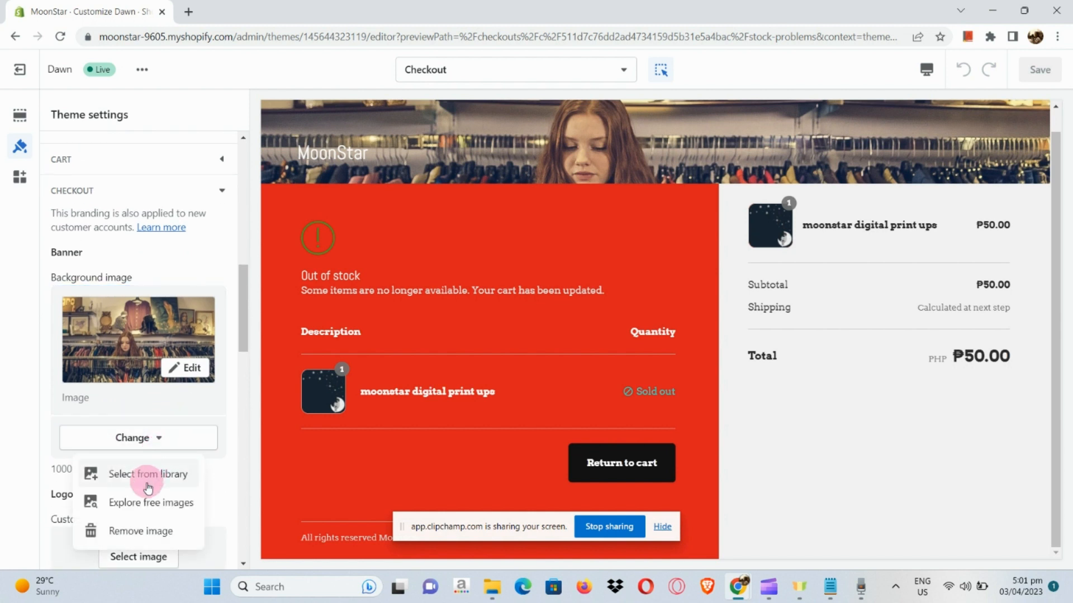
click(145, 504)
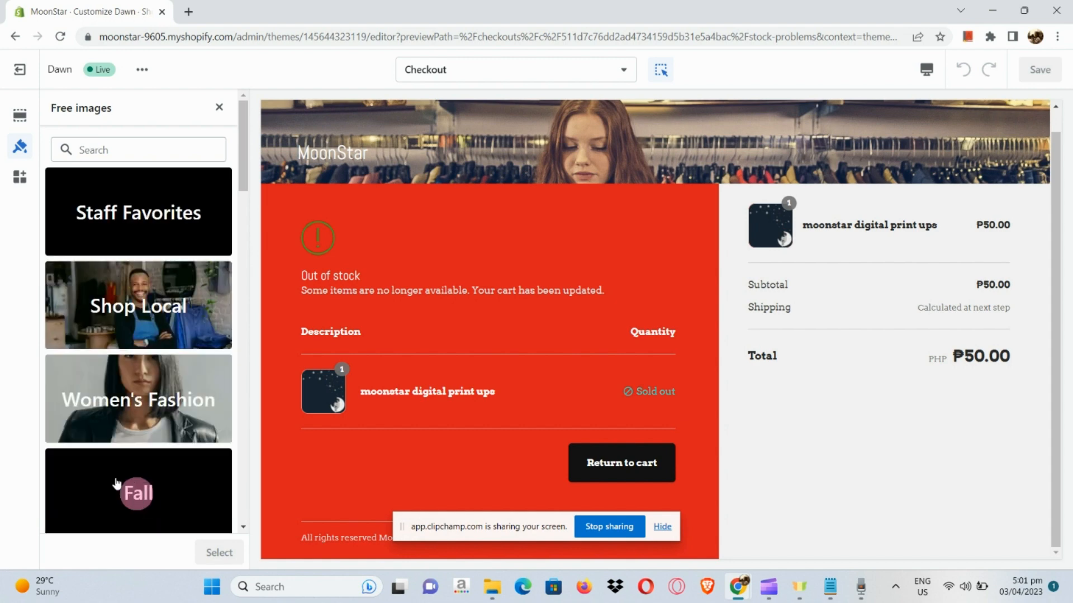
Browse the free image categories and open the Work & Productivity collection
click(140, 377)
scroll(139, 378, down, 6)
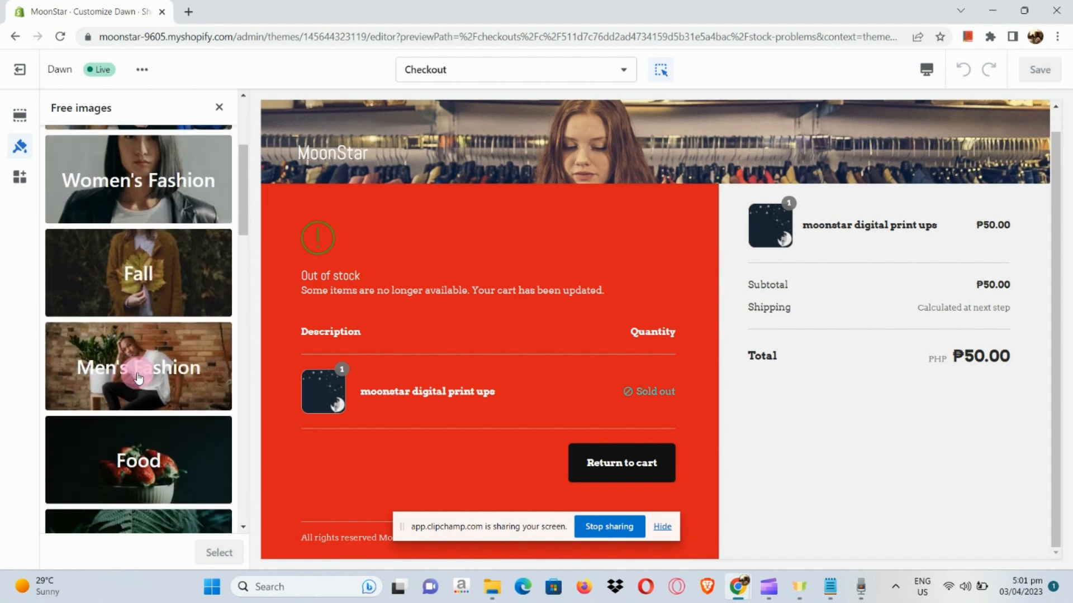
scroll(139, 375, up, 3)
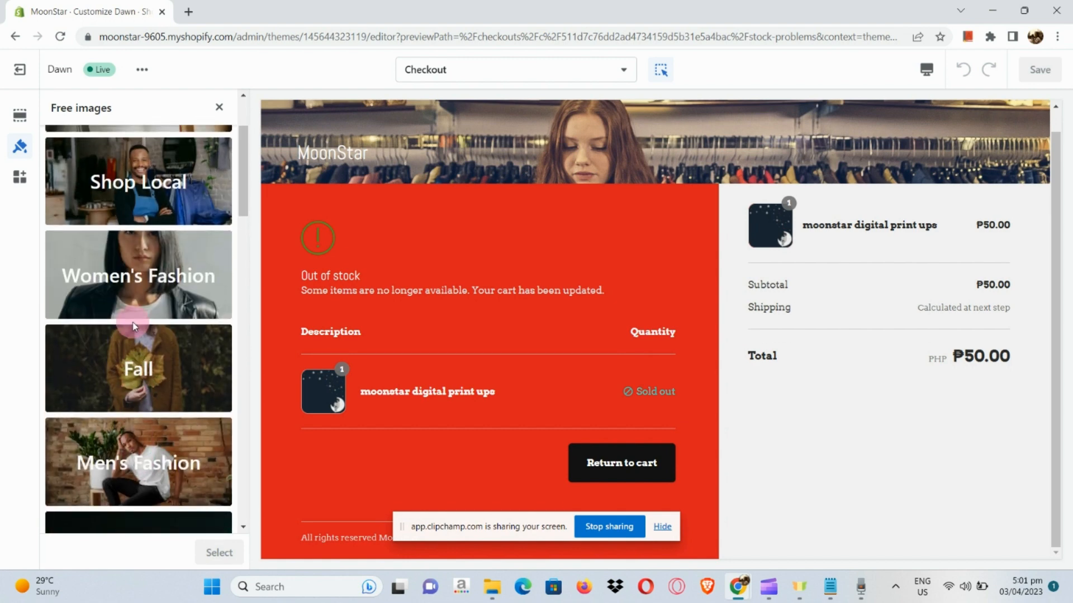
scroll(137, 358, down, 7)
scroll(134, 327, down, 3)
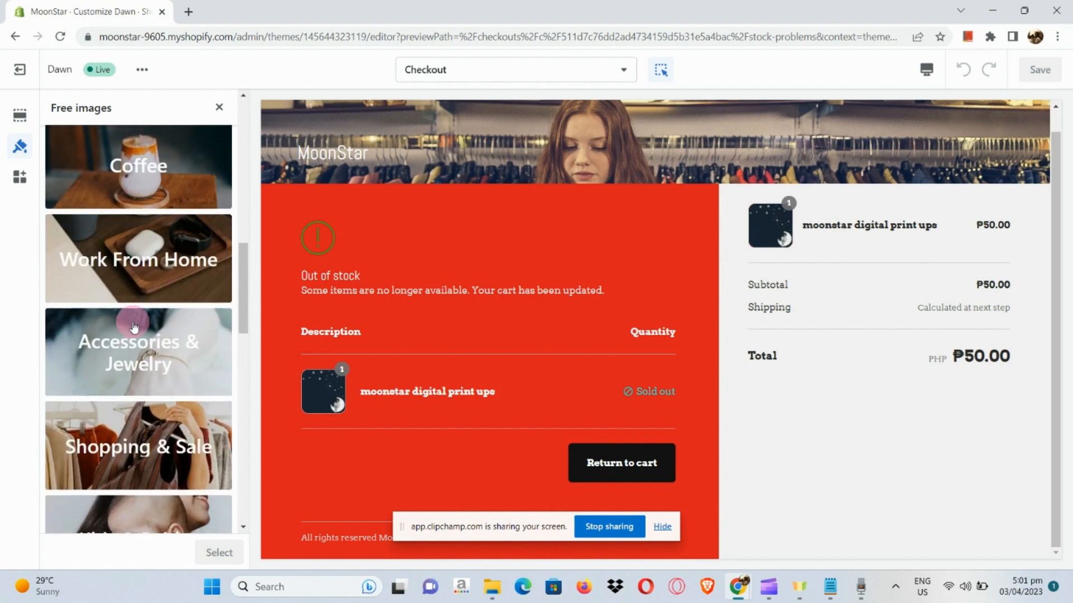
scroll(134, 327, down, 2)
scroll(134, 328, down, 5)
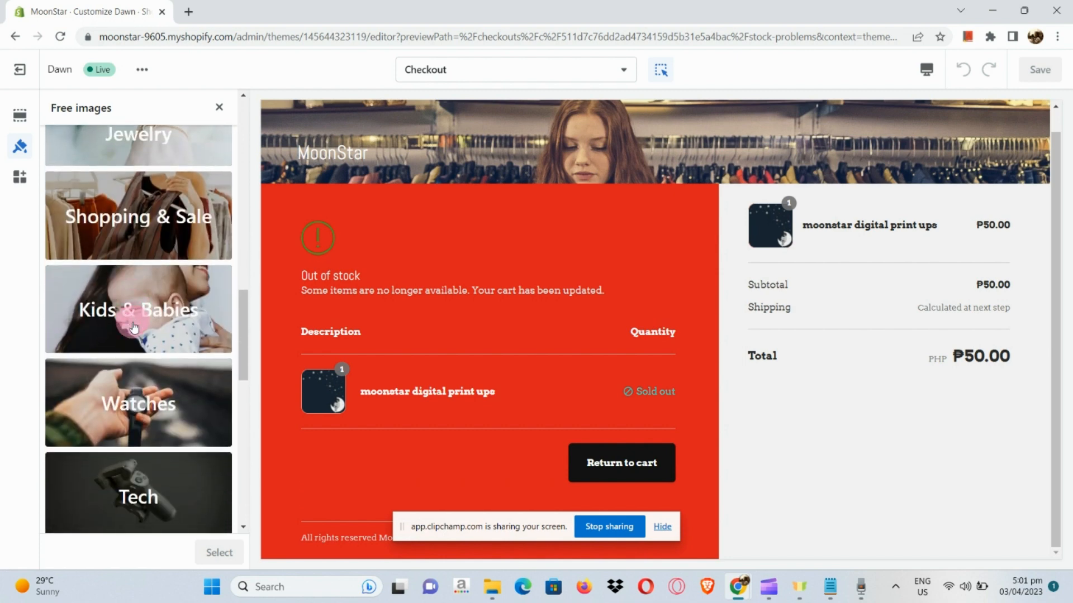
scroll(134, 328, down, 6)
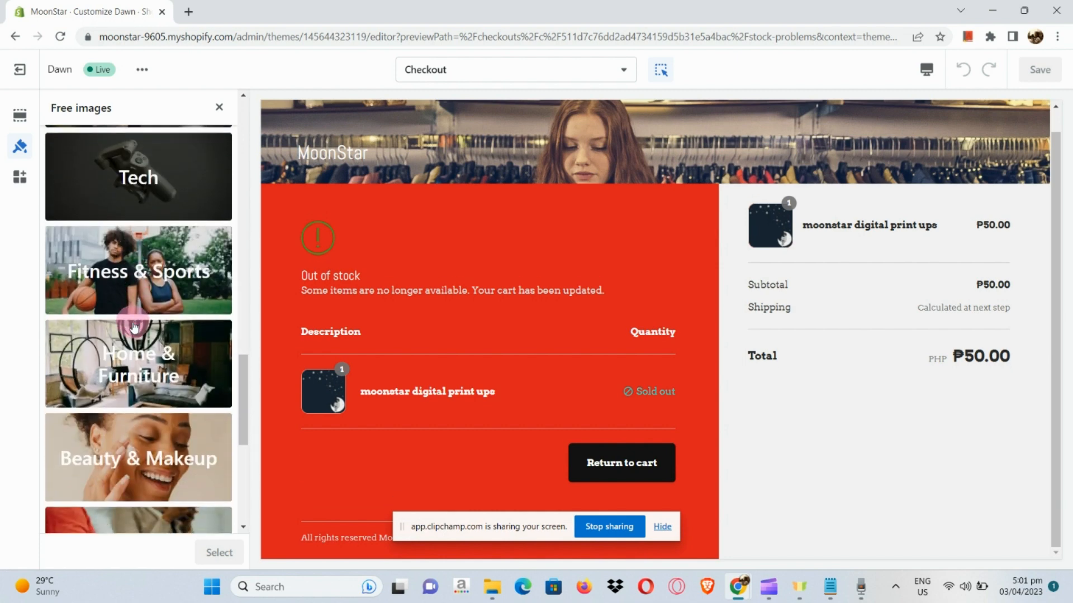
scroll(134, 327, down, 3)
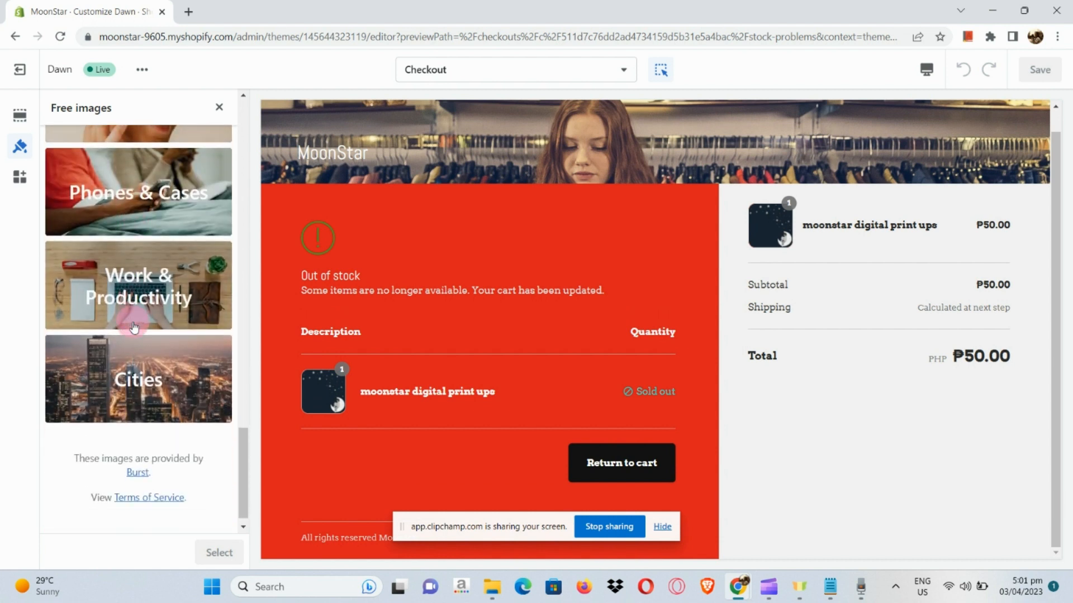
click(143, 298)
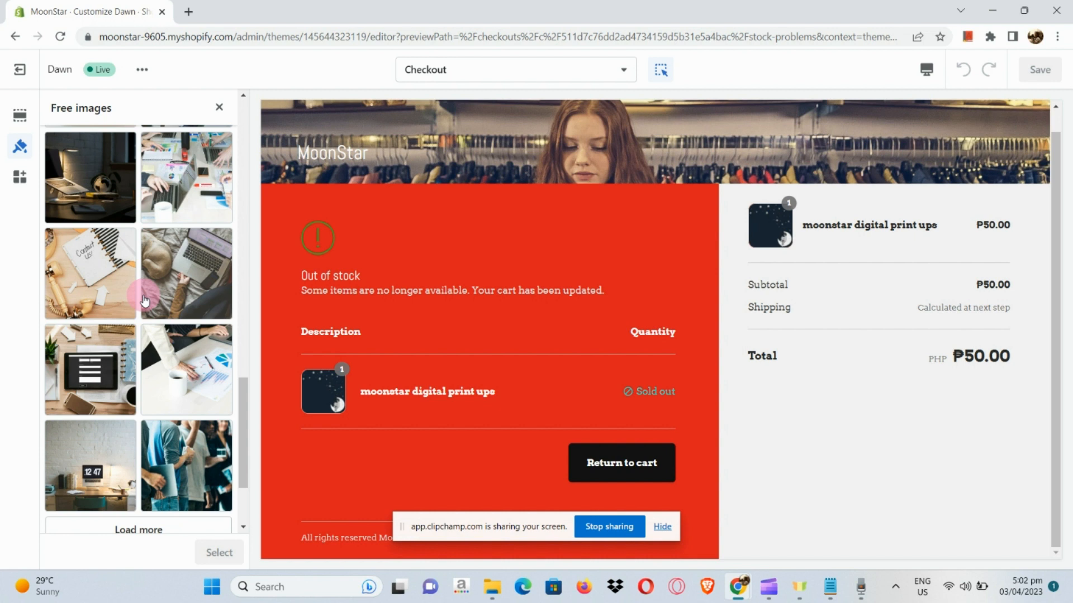
Load more images and set the photo of hands holding a phone over a white desk as the checkout banner background
scroll(144, 301, down, 3)
click(144, 392)
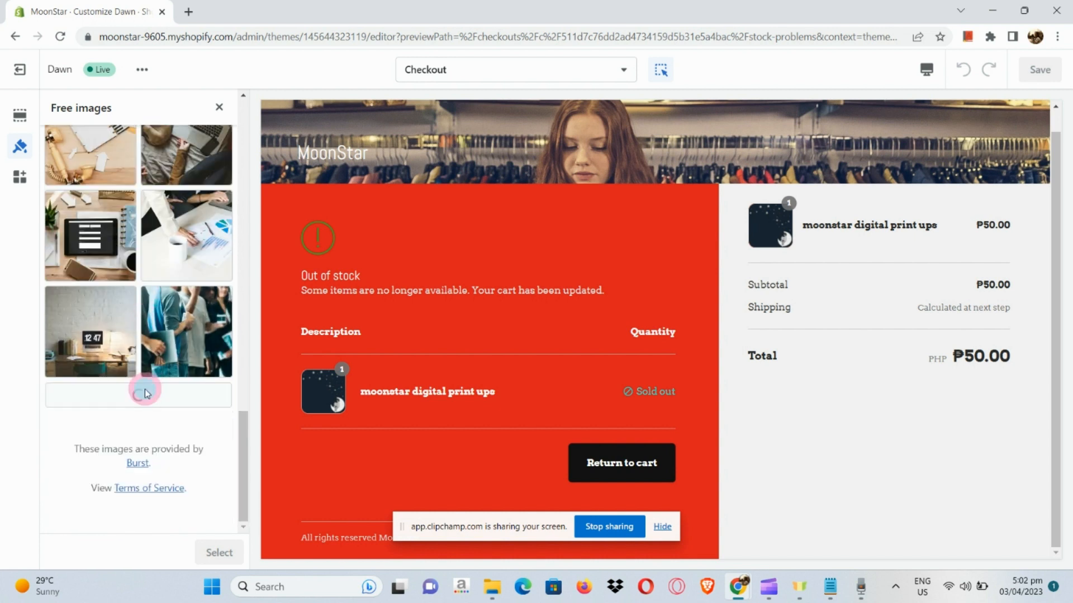
scroll(145, 394, down, 3)
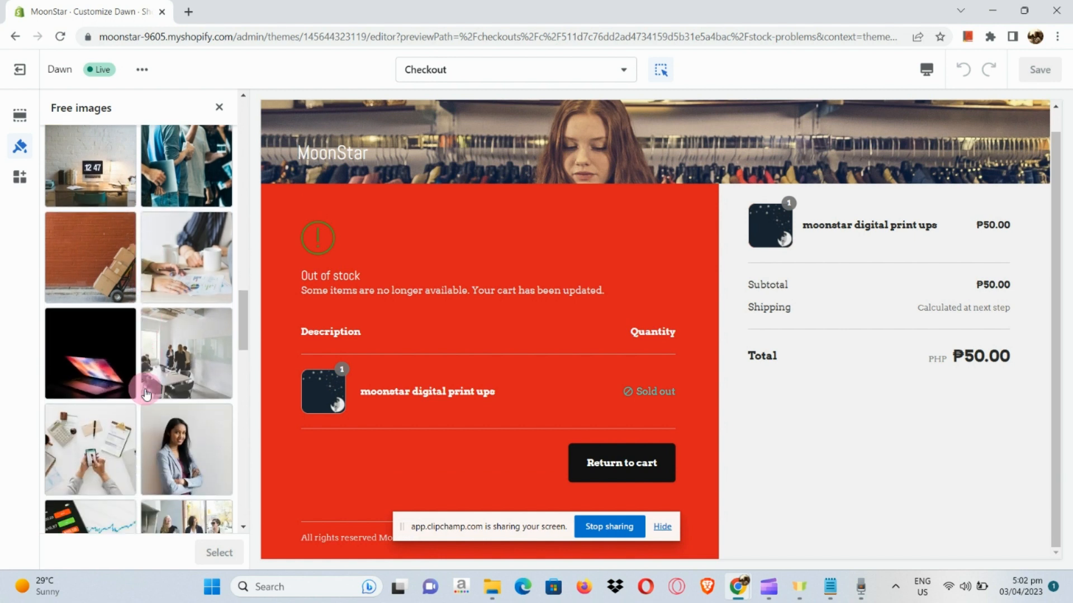
scroll(147, 394, down, 2)
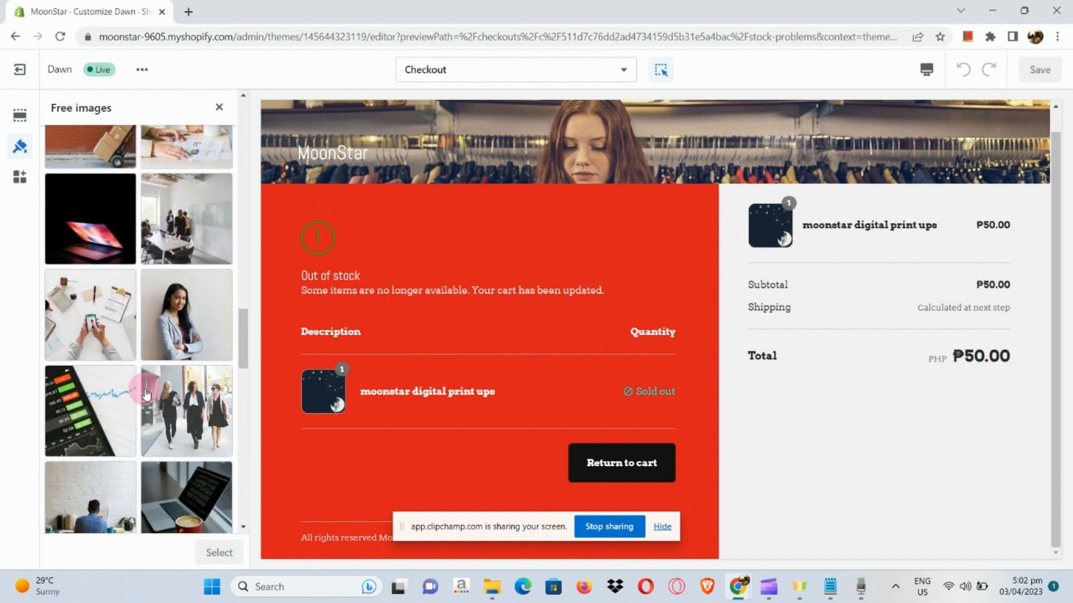
click(114, 280)
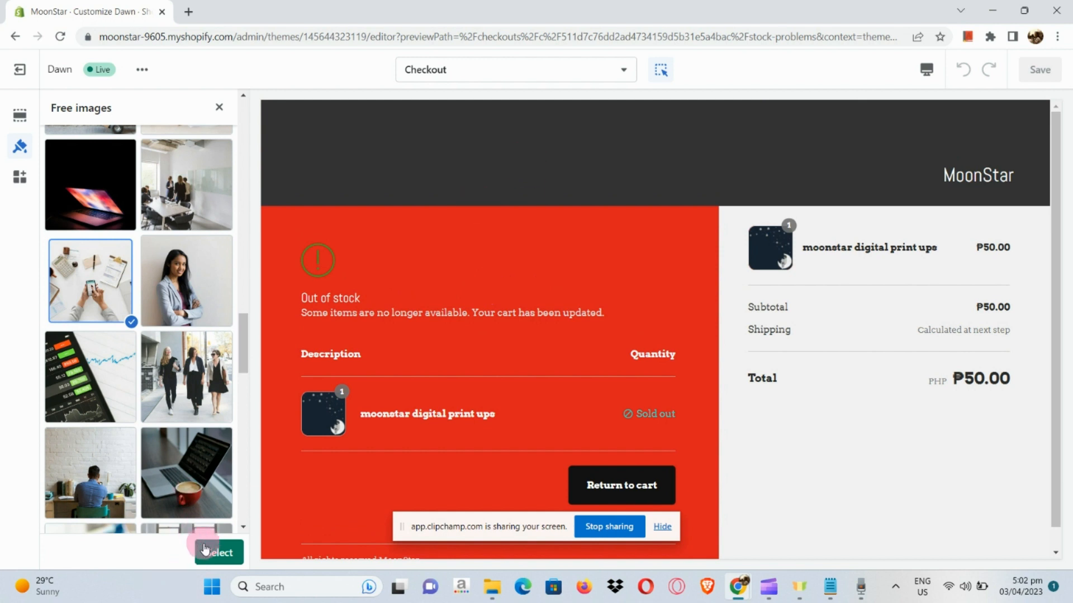
click(206, 553)
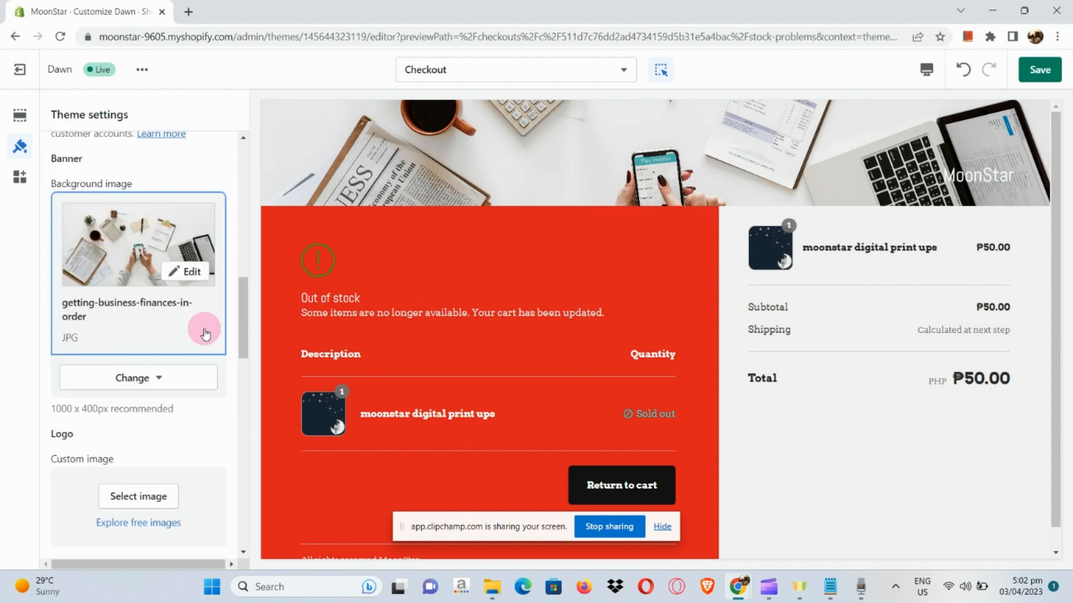
Set the Moon_star_apparels-removebg-preview PNG as the custom image for the checkout logo
scroll(205, 332, down, 2)
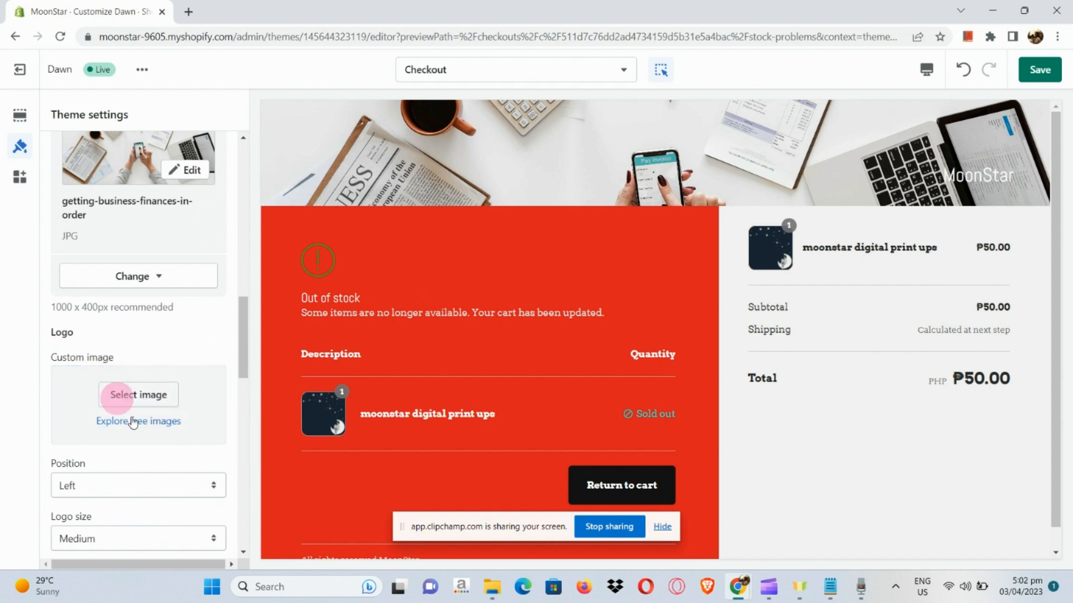
click(154, 403)
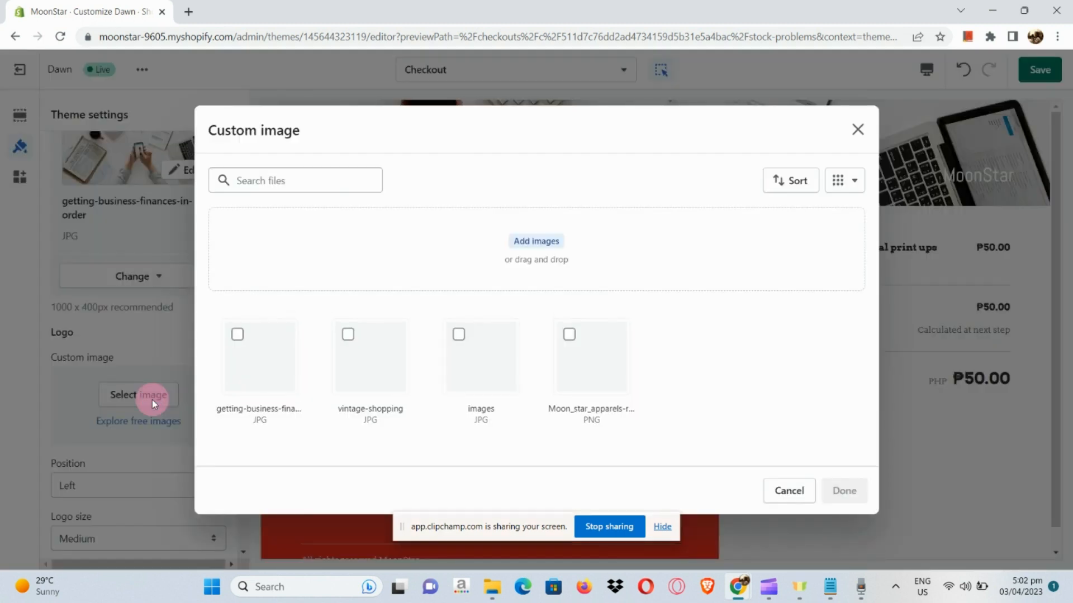
click(567, 334)
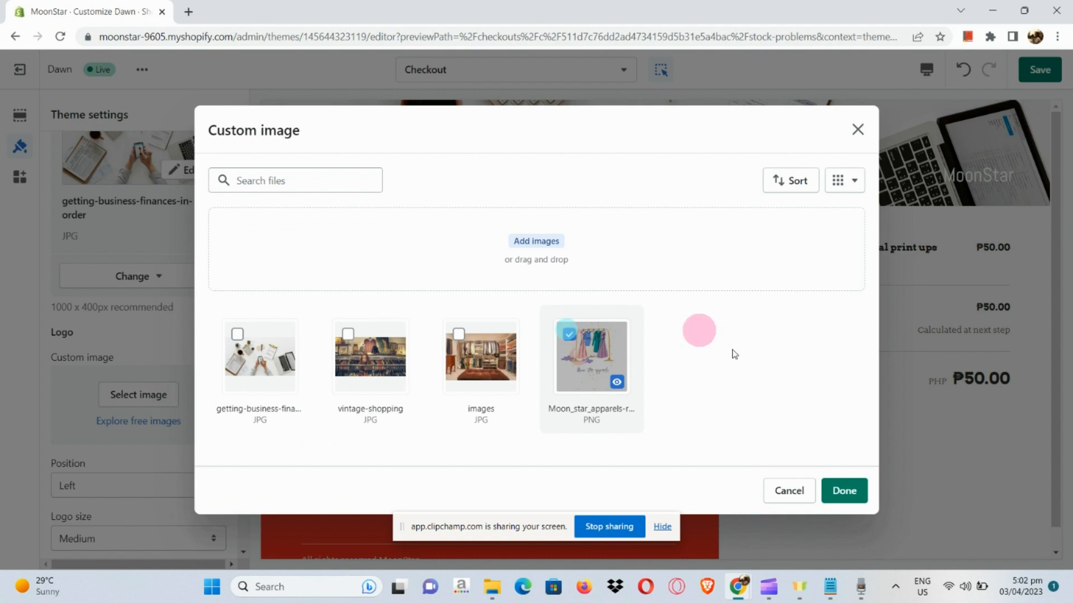
click(844, 491)
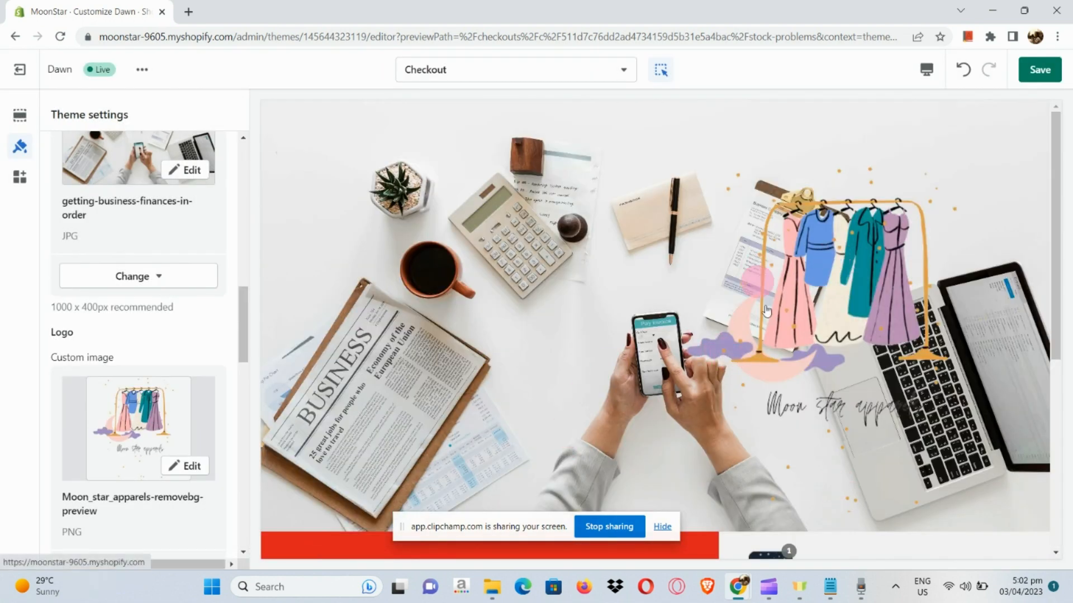
click(86, 471)
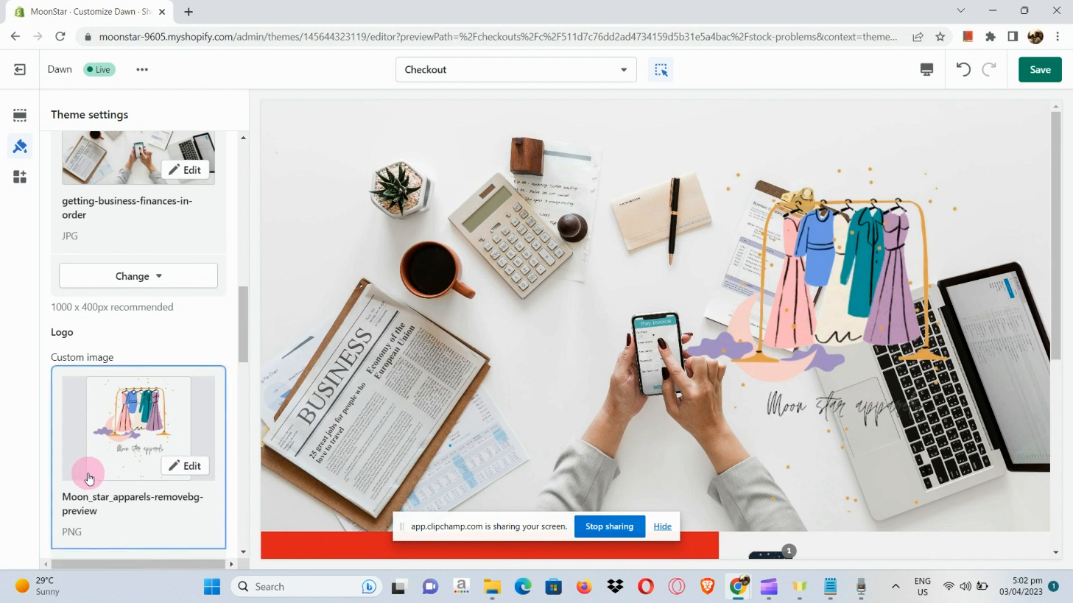
Set the position of the checkout banner logo to Center
scroll(86, 472, down, 2)
scroll(182, 416, down, 2)
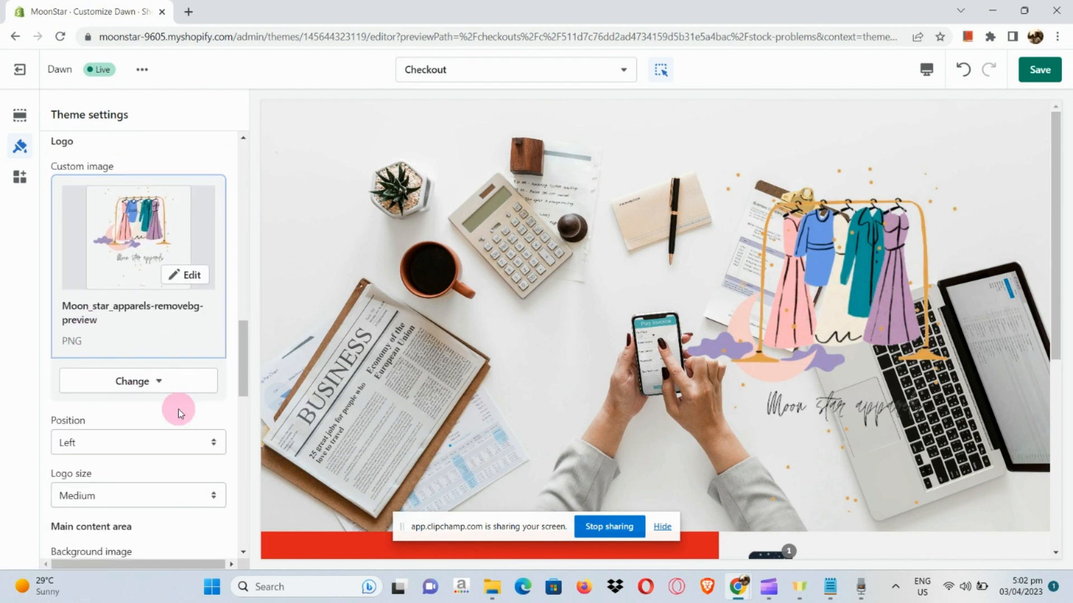
click(161, 440)
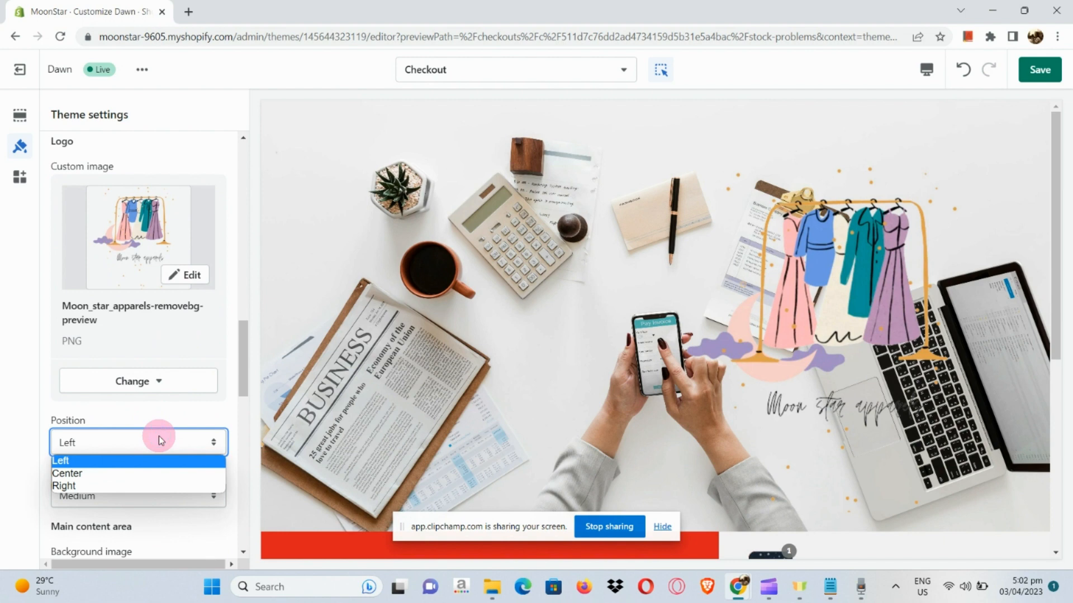
click(119, 473)
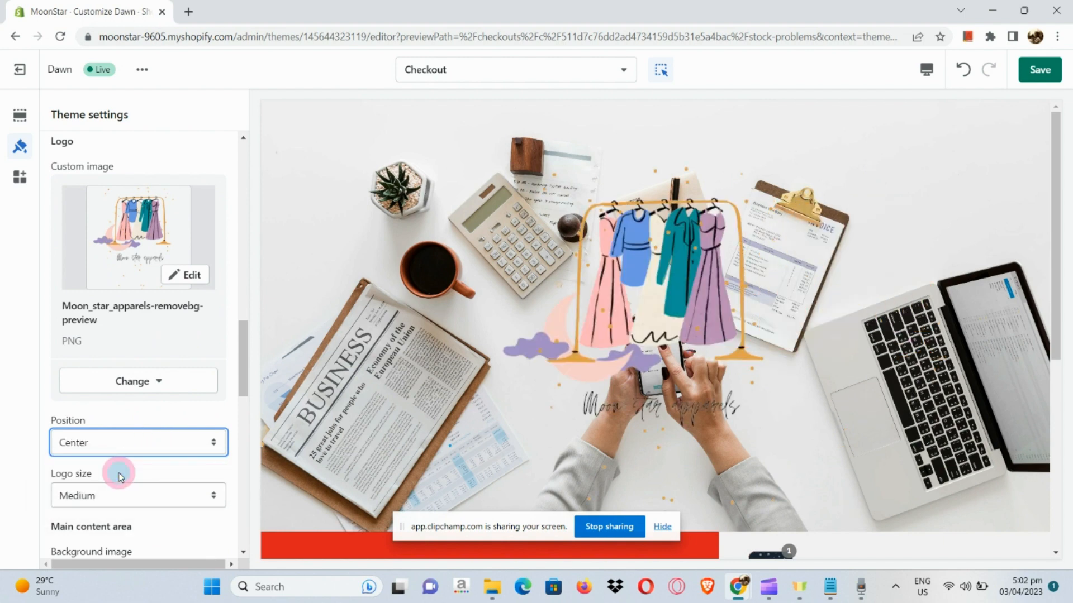
Try the Small and Medium logo sizes, and set the checkout logo size to Large
scroll(108, 517, down, 1)
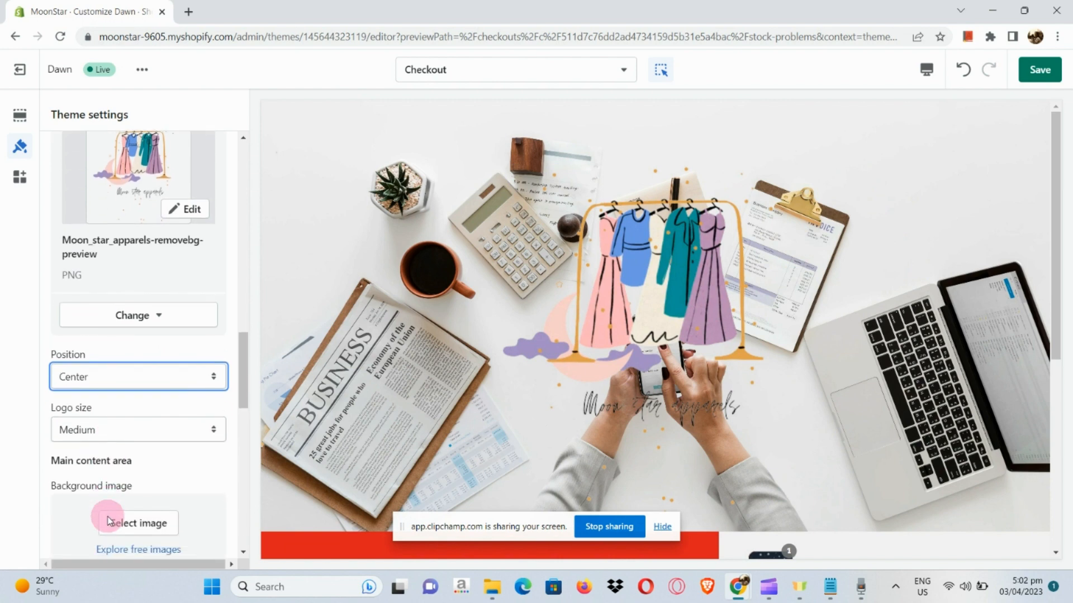
click(134, 421)
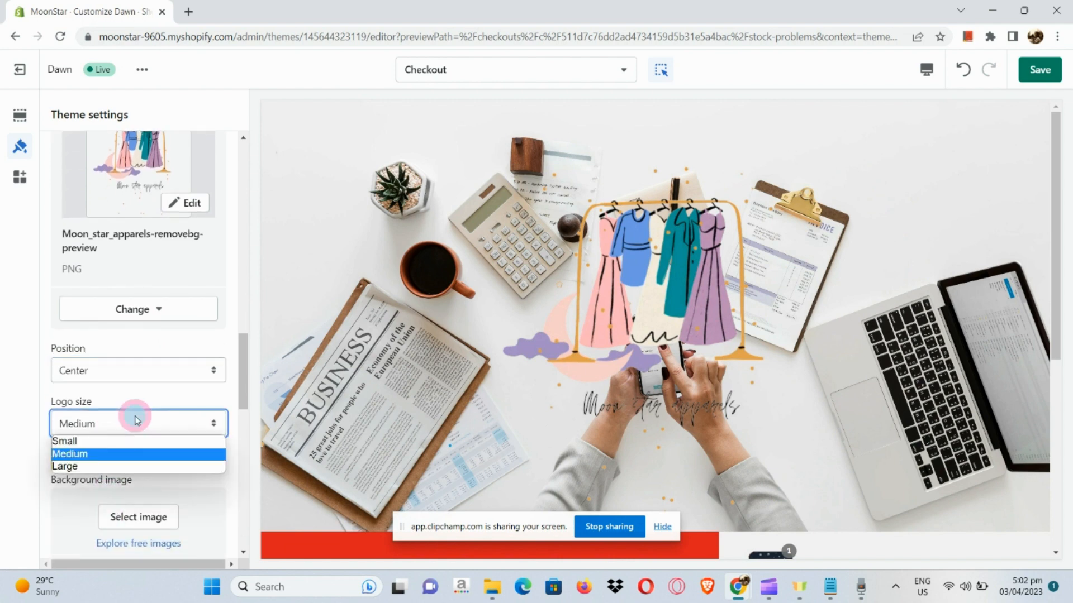
click(112, 442)
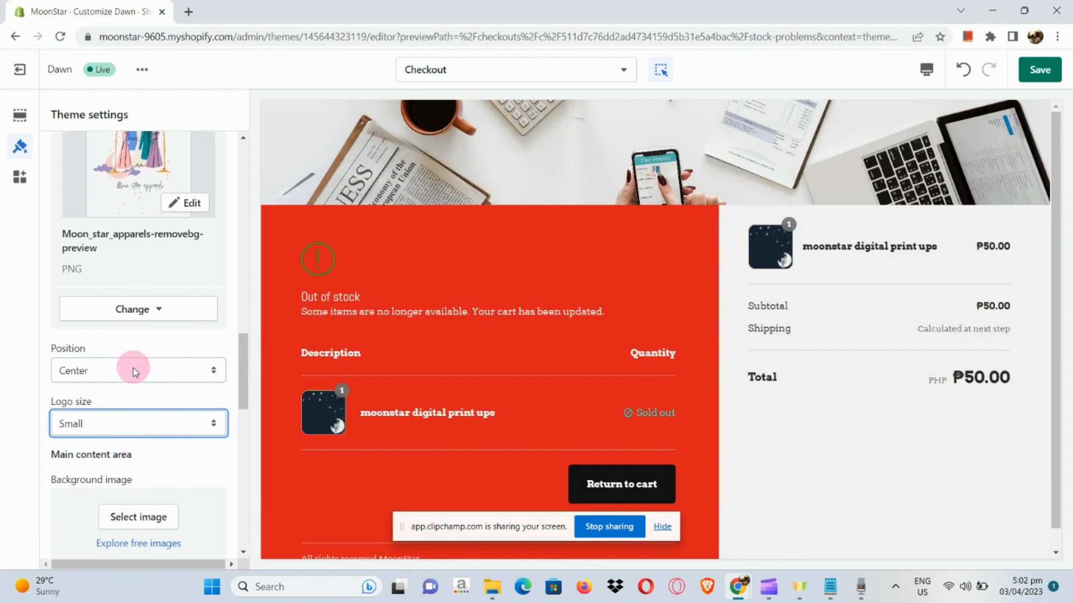
click(101, 429)
click(92, 454)
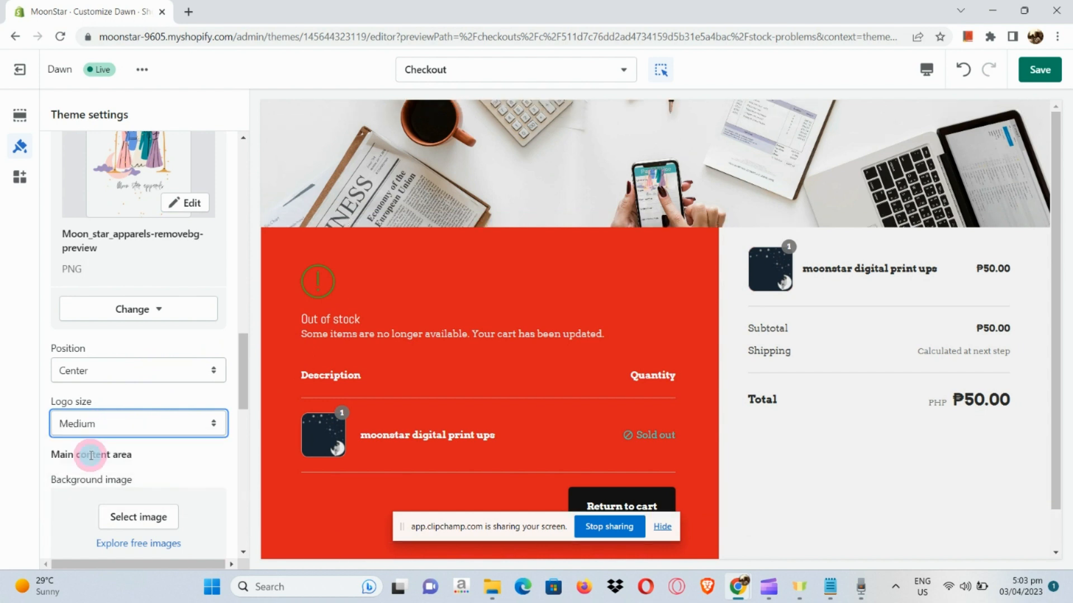
click(122, 424)
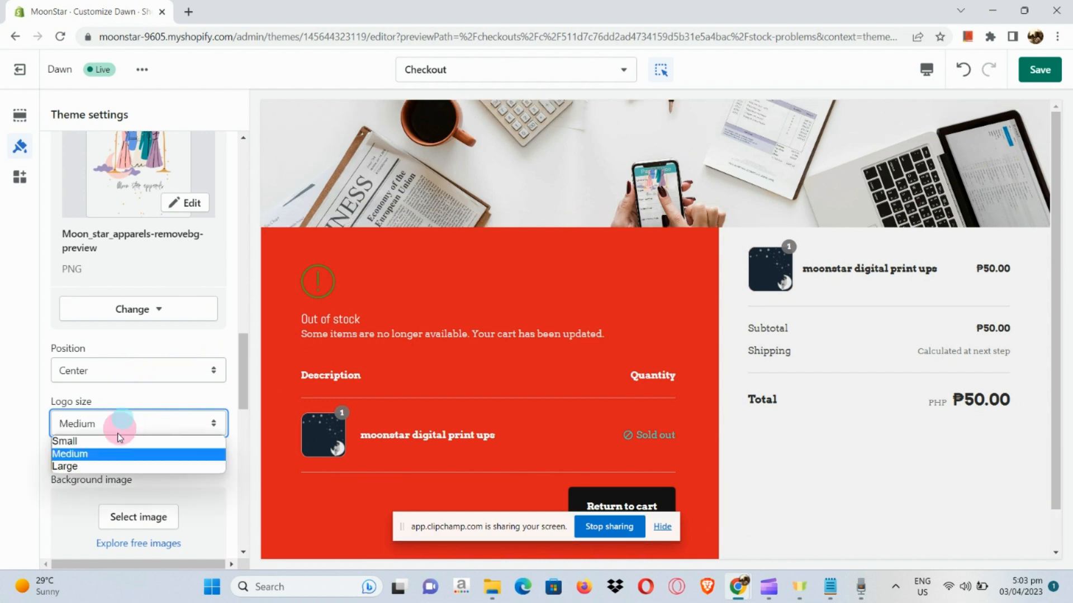
click(110, 467)
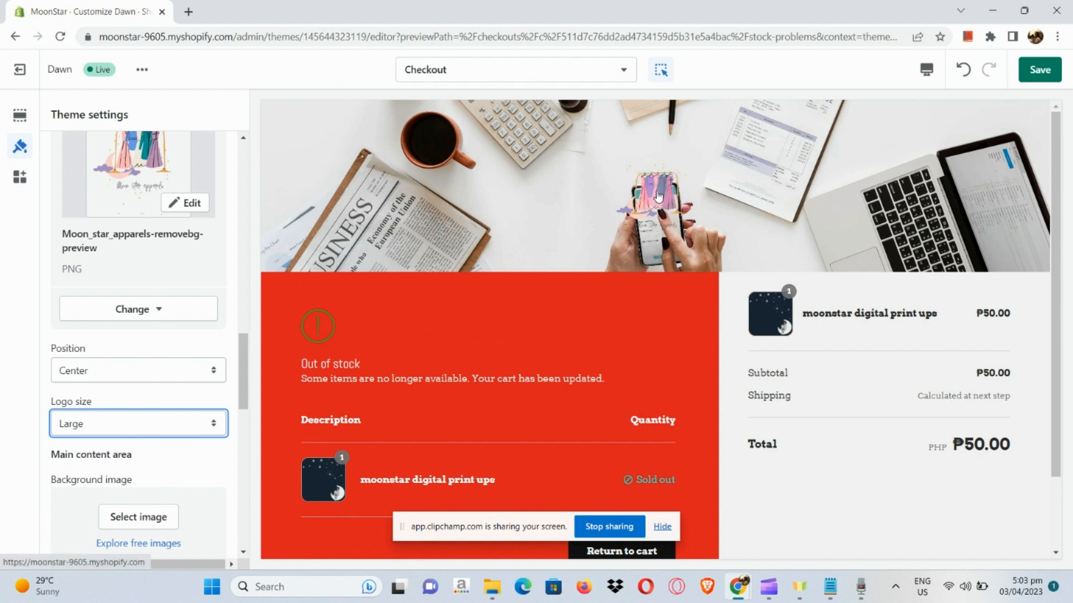
Follow the banner logo to the home page, and return the preview to the Checkout page
click(691, 206)
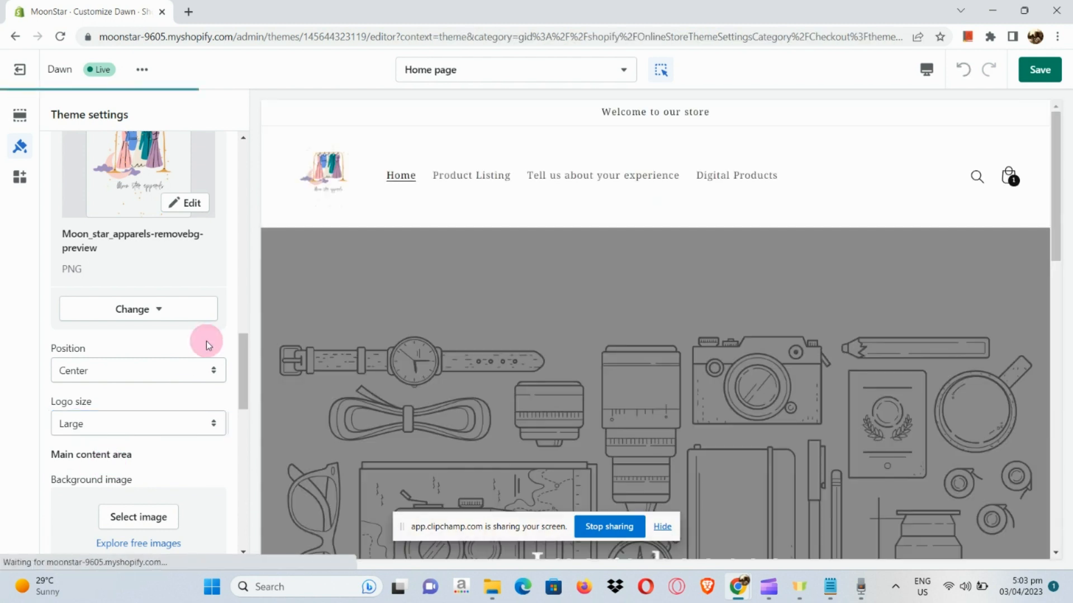
click(531, 64)
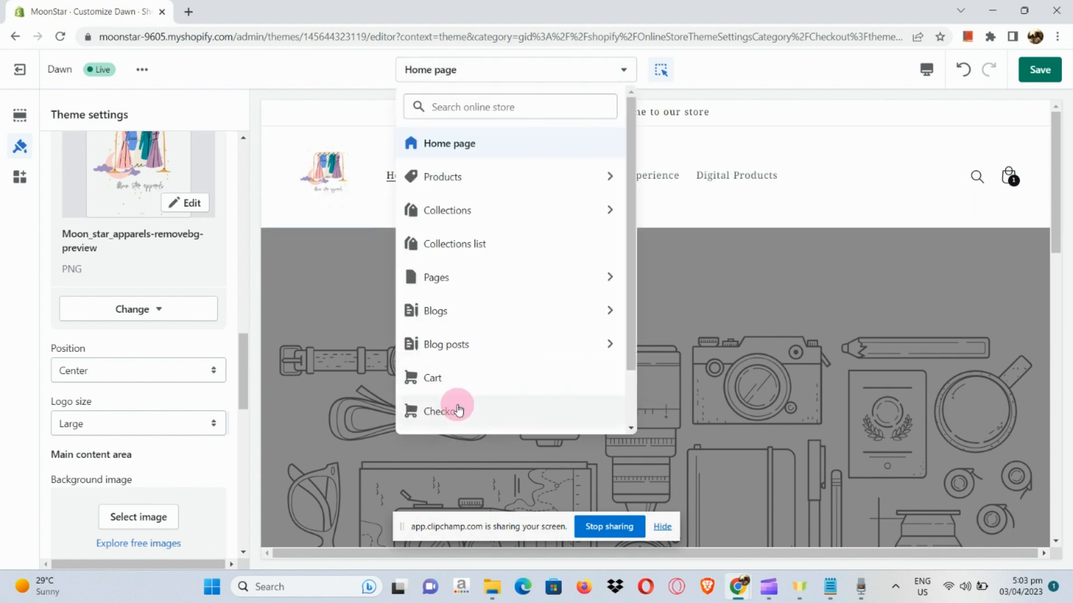
click(458, 409)
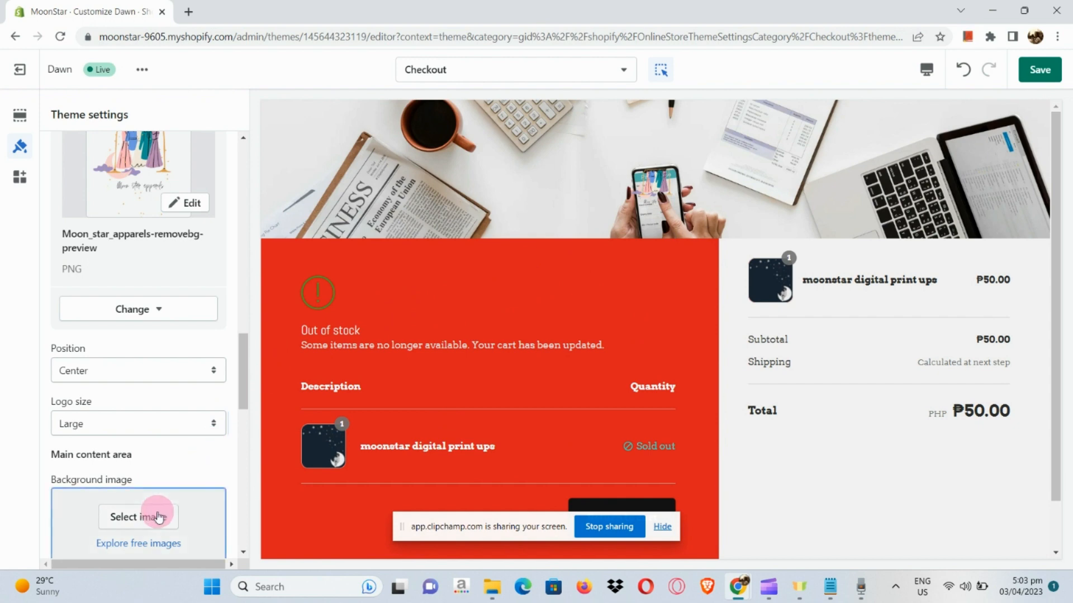
Upload the grayscale song cover image from the Downloads folder for the main content area's background image
scroll(156, 515, down, 2)
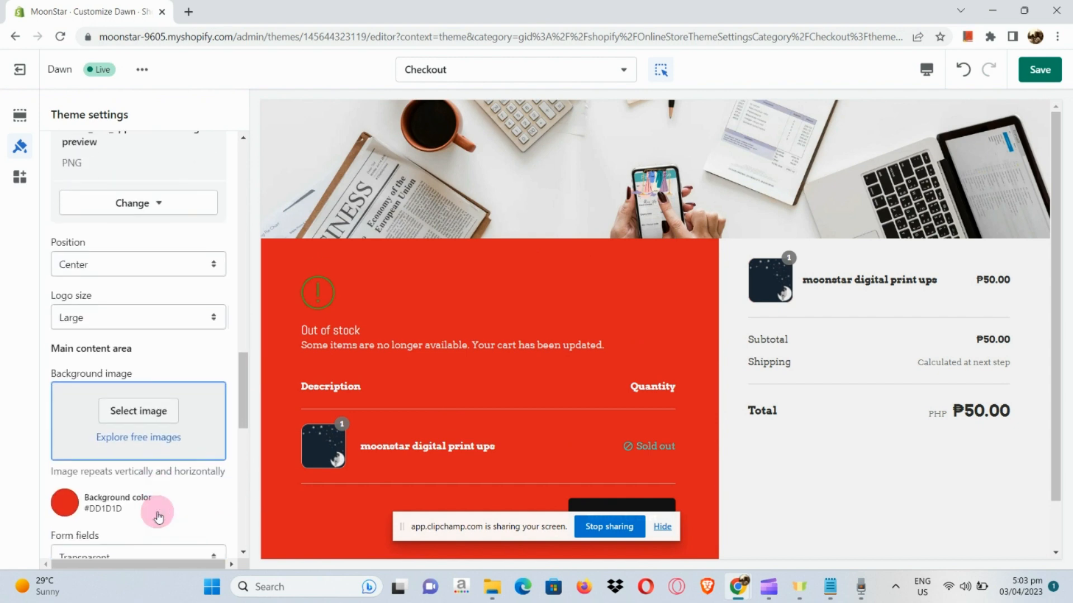
click(145, 405)
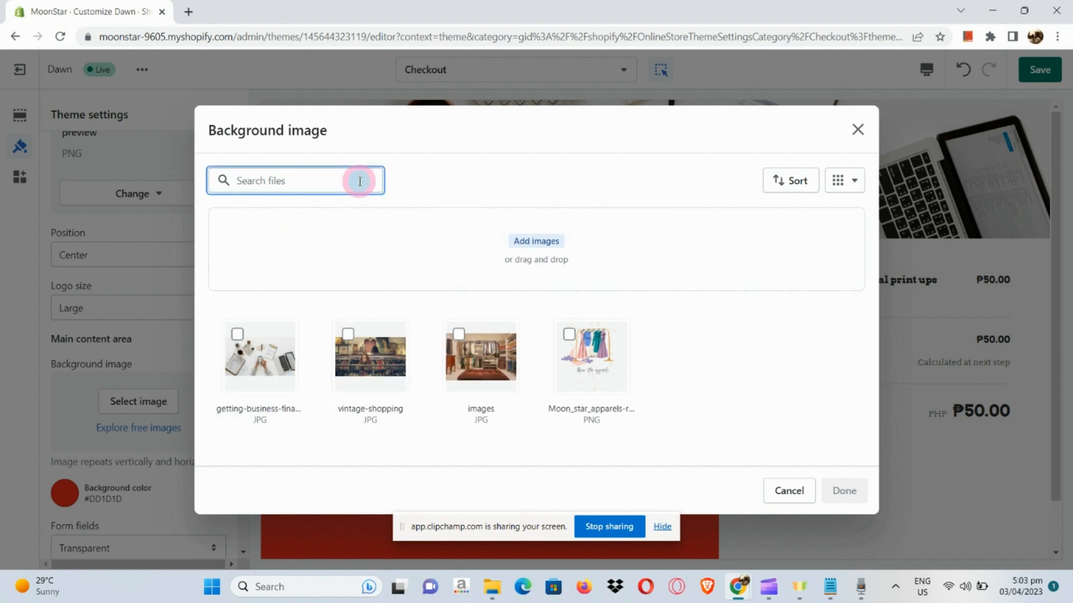
click(530, 242)
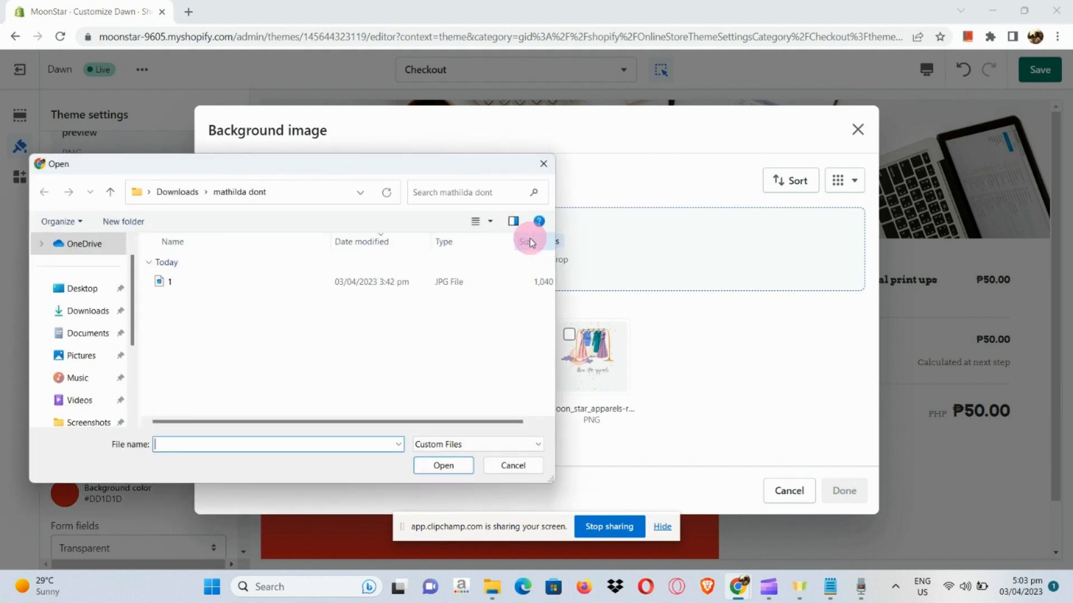
click(73, 312)
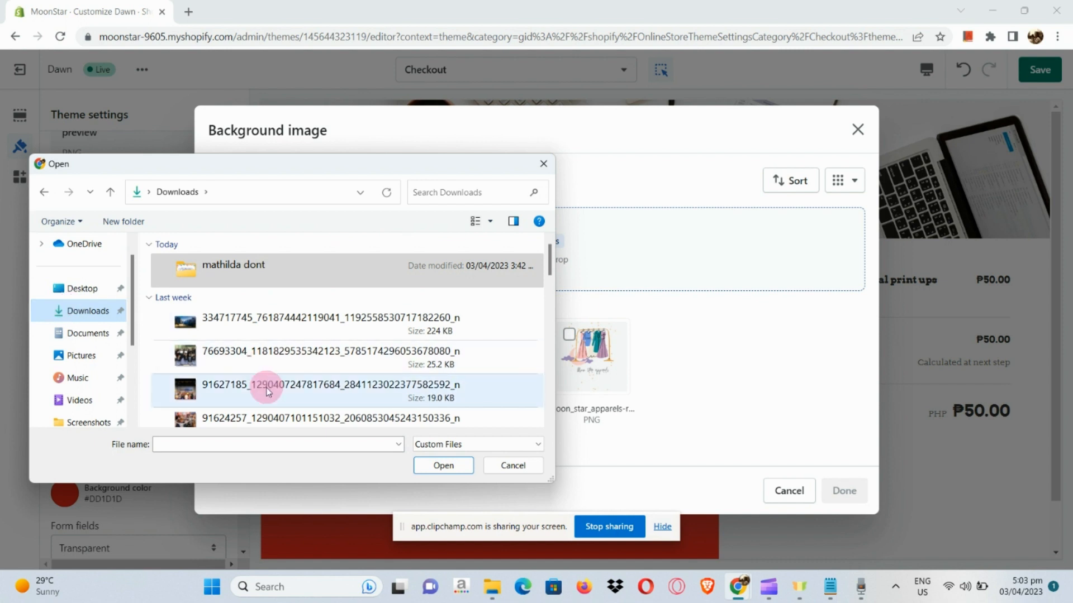
scroll(269, 388, down, 2)
scroll(267, 391, down, 1)
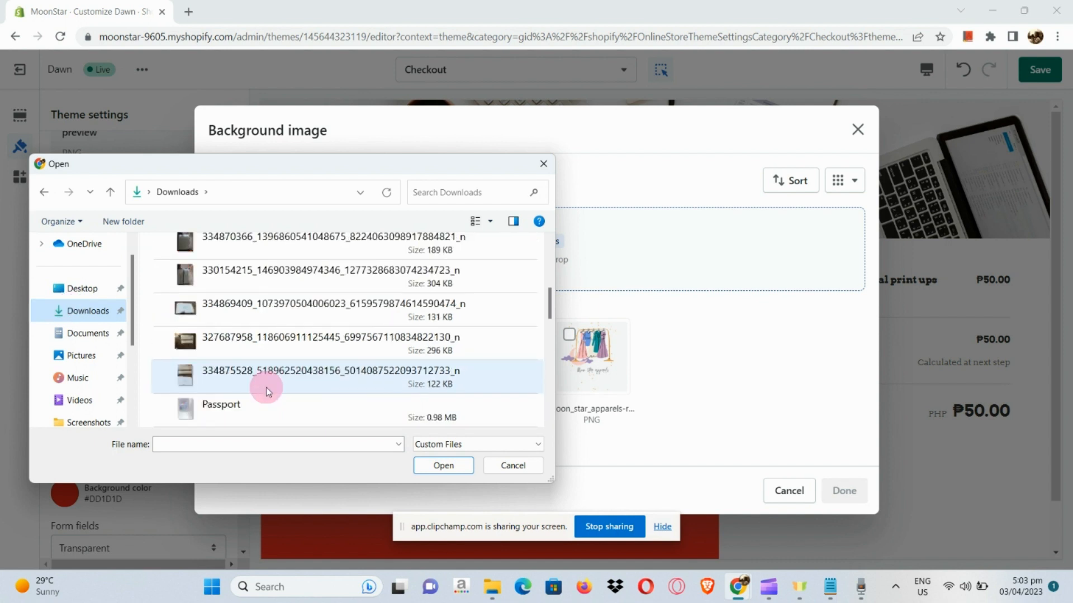
scroll(267, 391, down, 3)
scroll(267, 391, down, 1)
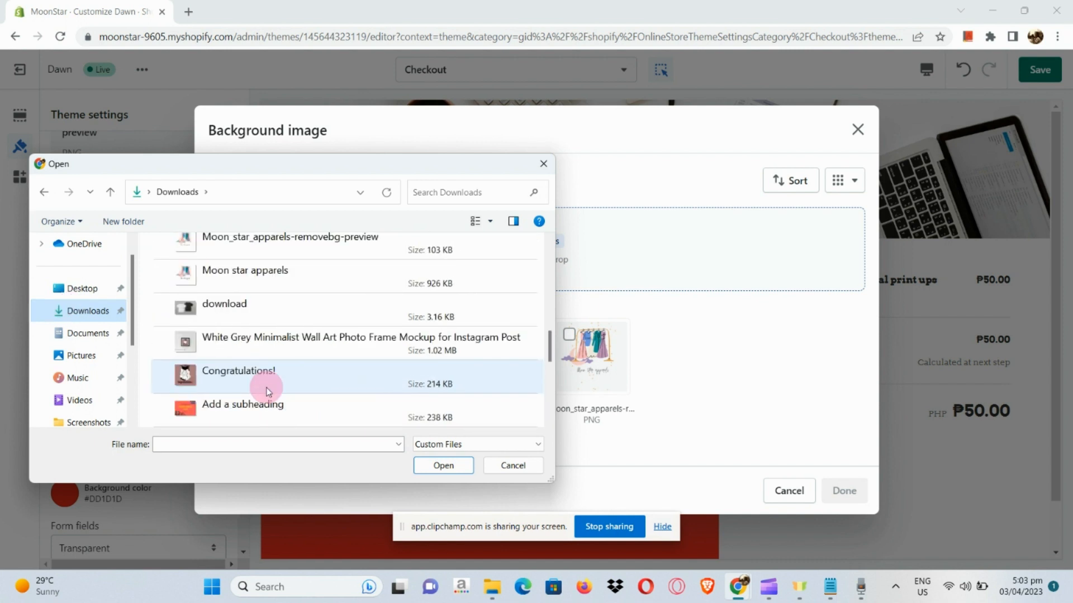
scroll(267, 392, down, 1)
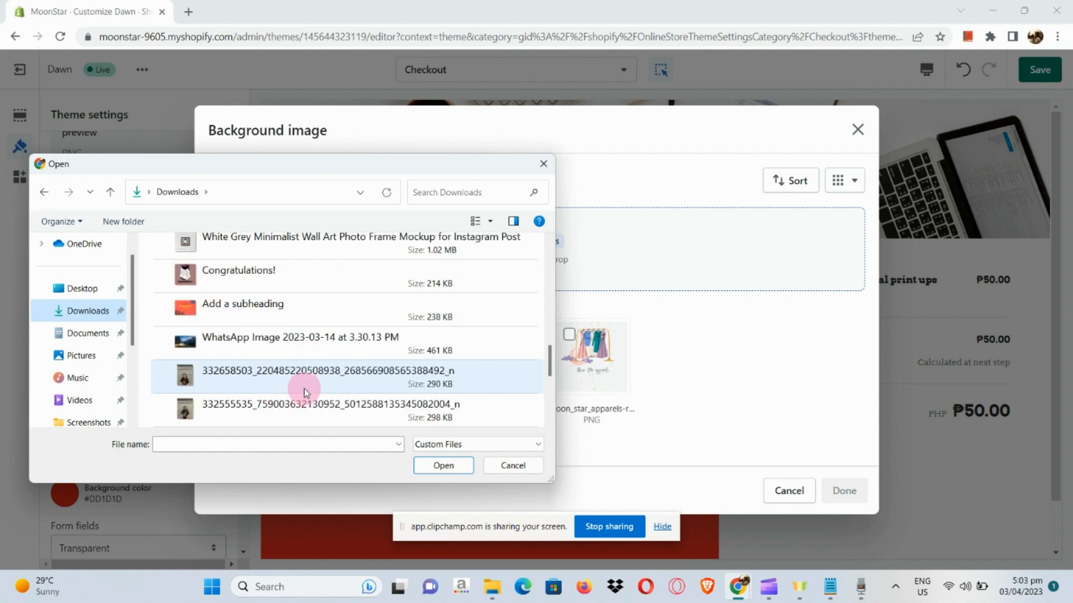
scroll(303, 388, down, 2)
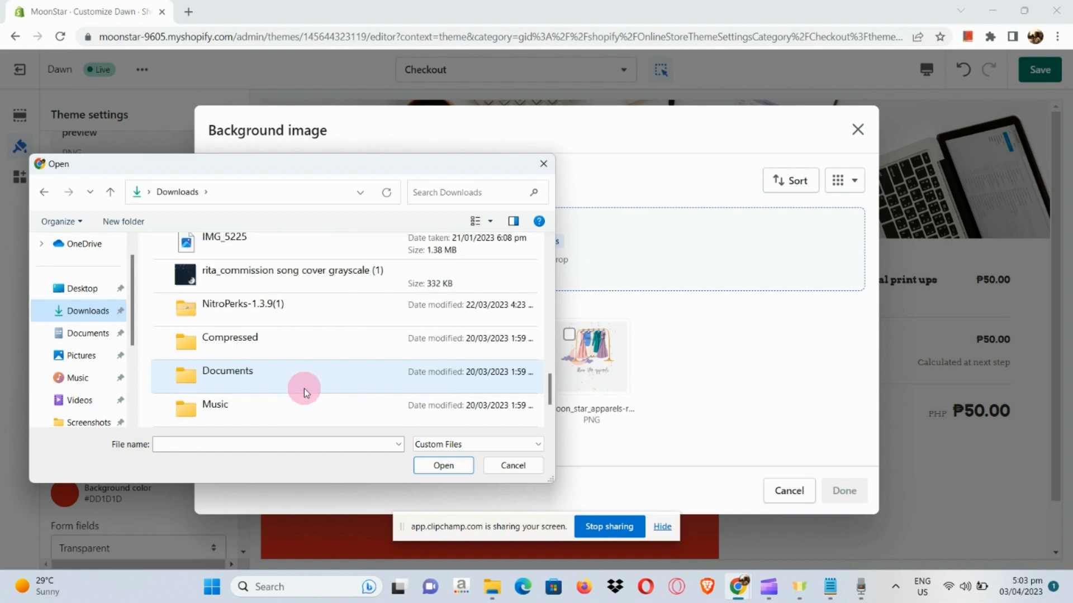
double_click(353, 269)
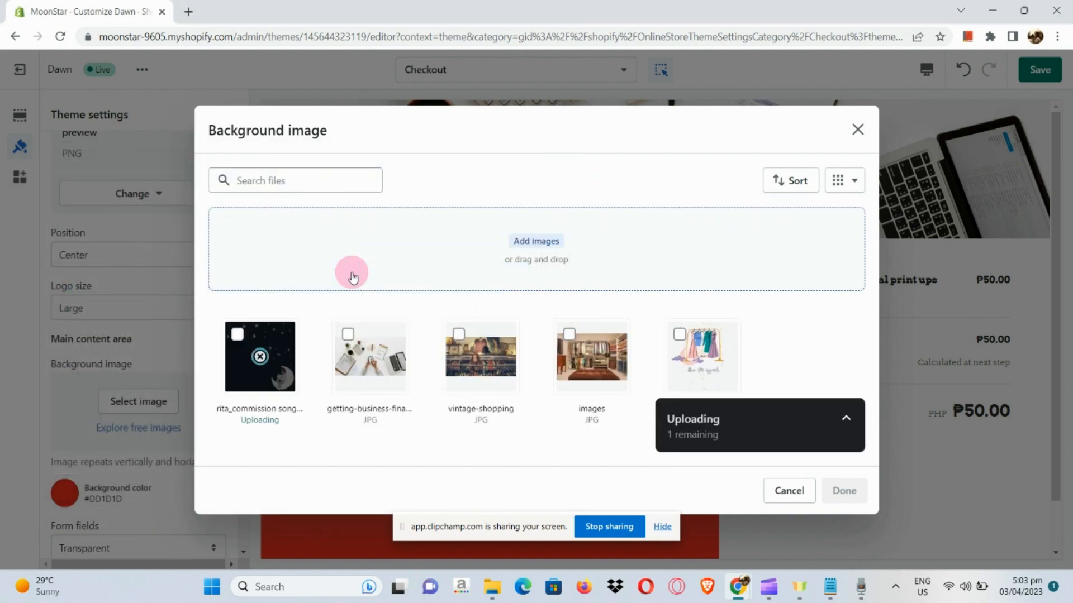
Apply the uploaded song cover image as the main content area's background and check it in the preview
click(237, 335)
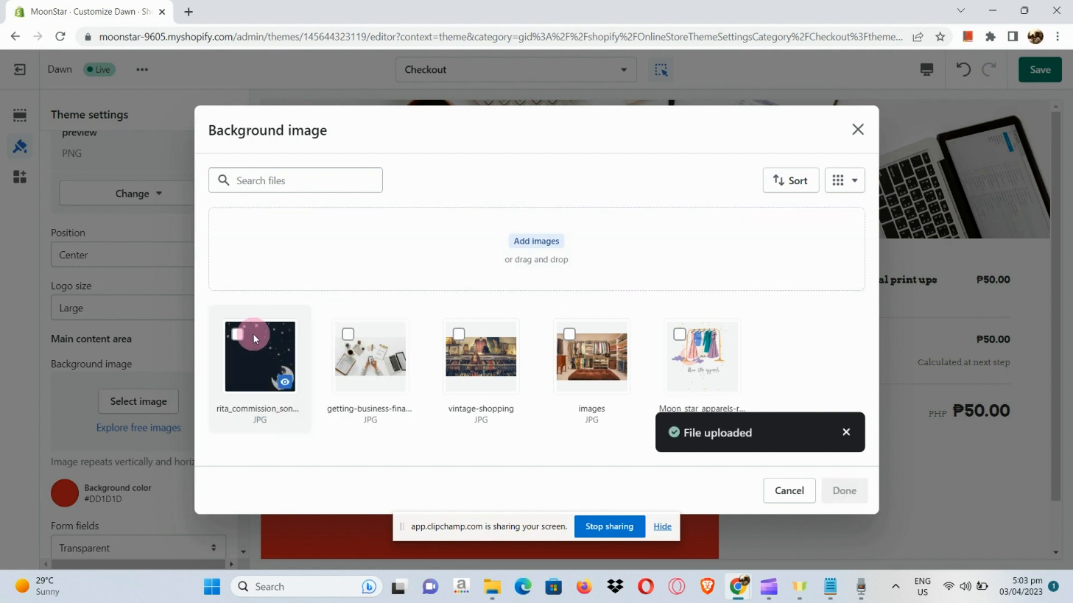
click(236, 336)
click(844, 490)
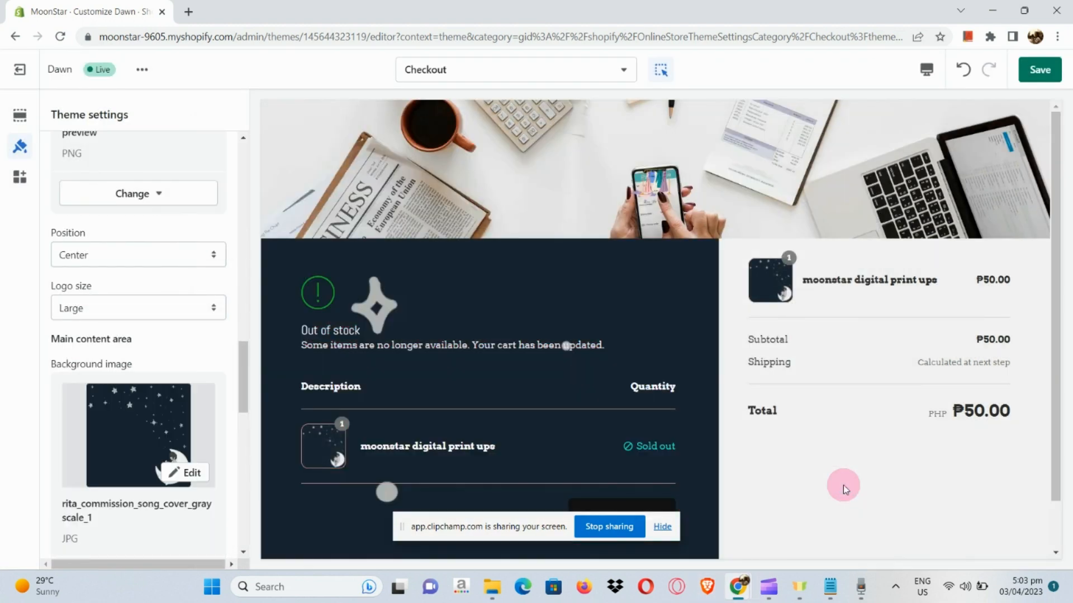
scroll(603, 404, down, 1)
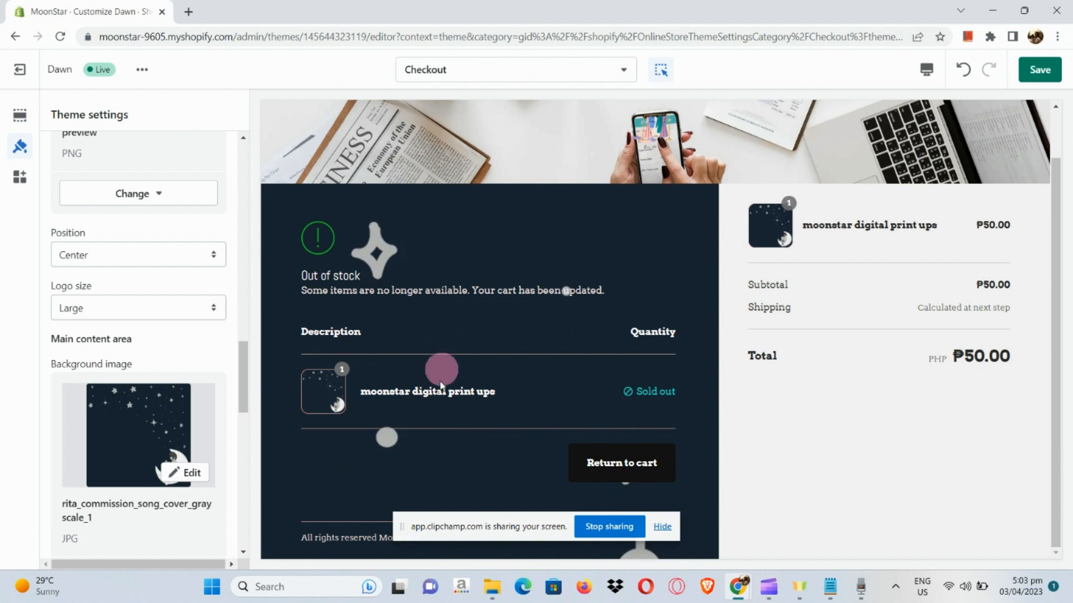
Set the main content area's background color to the currently used white, #FFFFFF
scroll(183, 494, down, 4)
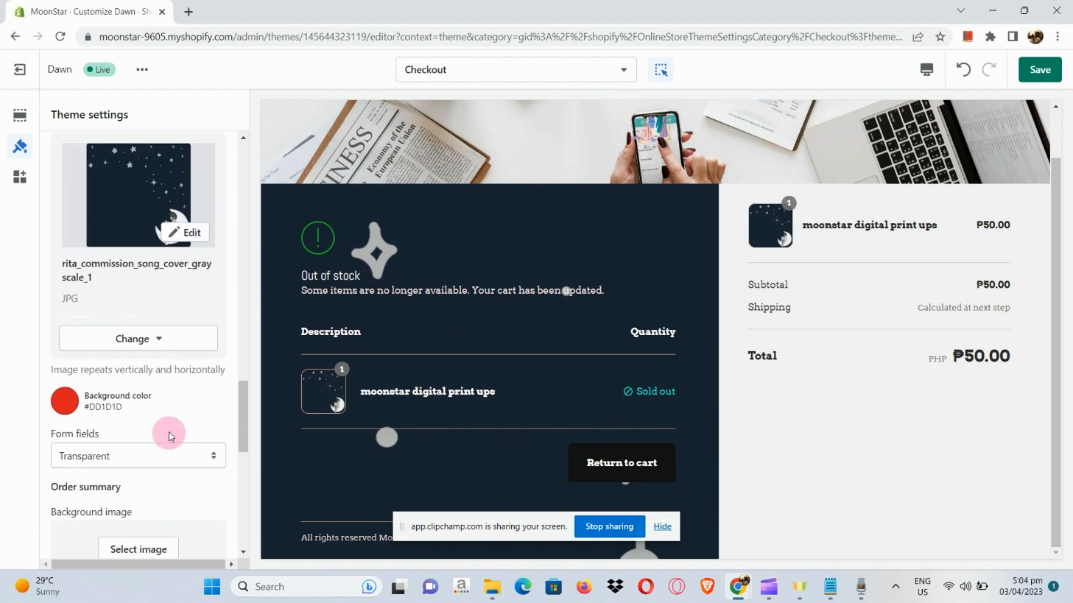
scroll(163, 416, down, 1)
click(71, 369)
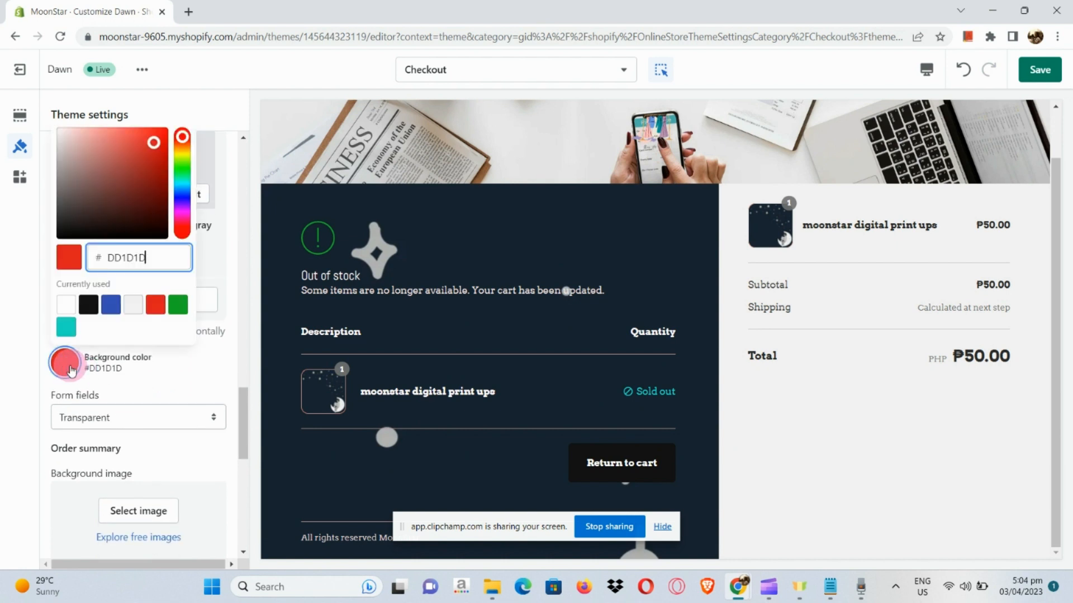
click(61, 301)
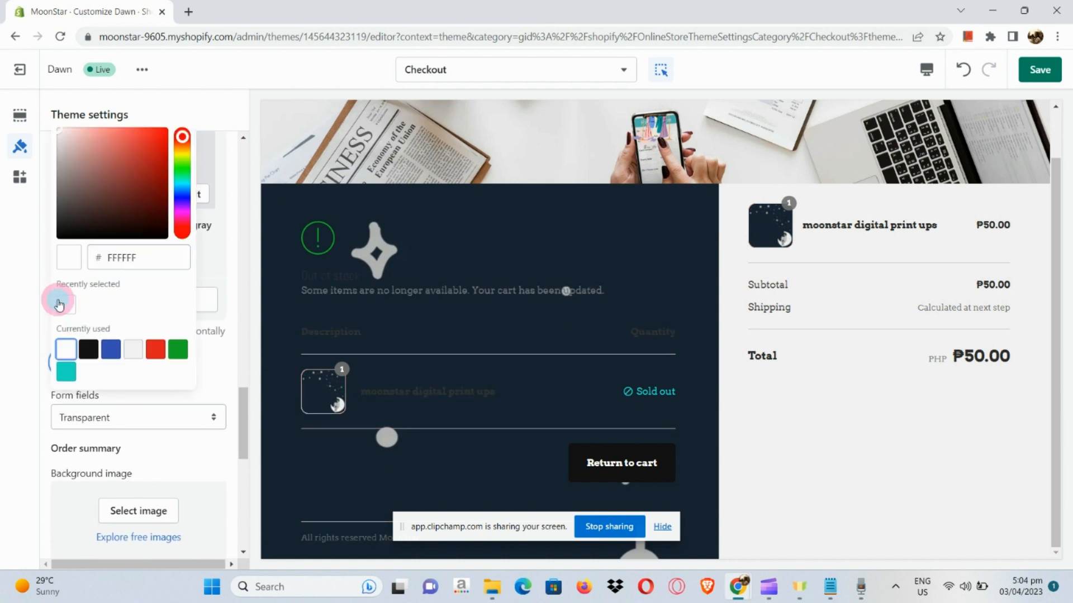
click(142, 443)
Set the form fields of the main content area to White
click(159, 419)
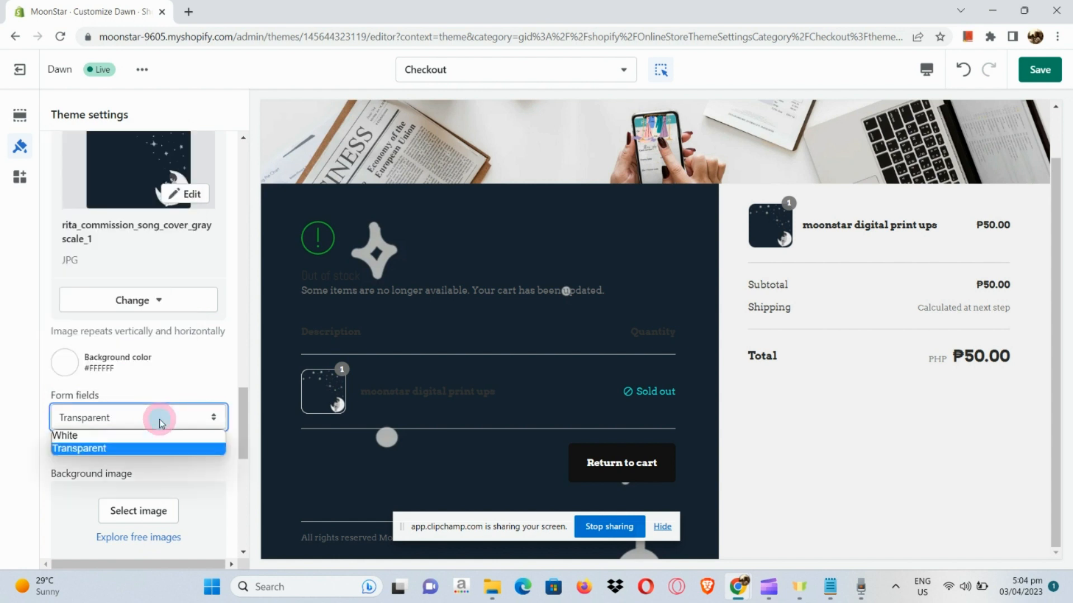
click(145, 435)
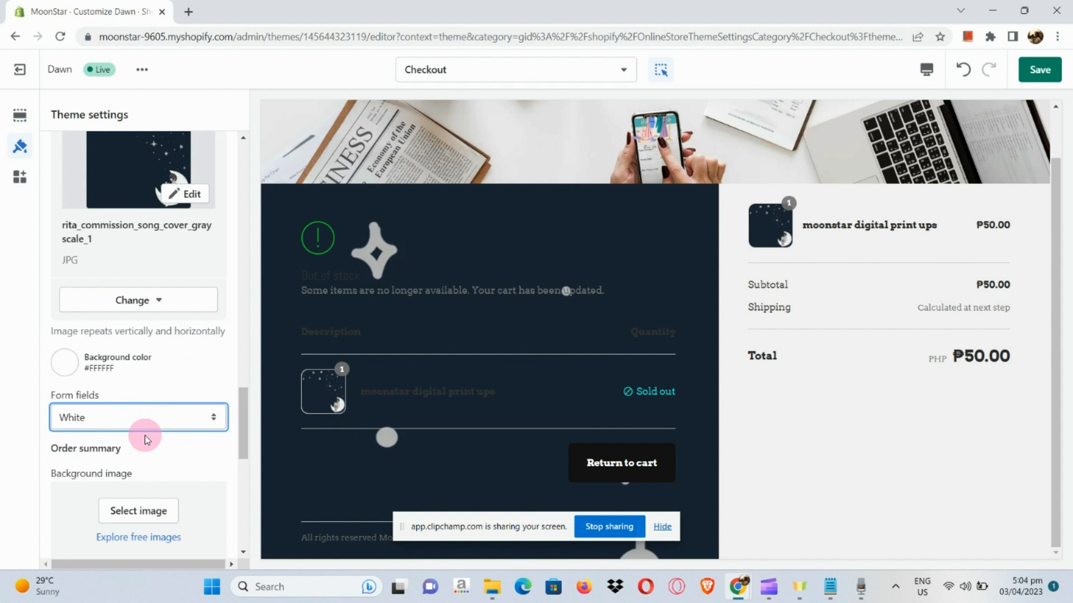
scroll(146, 435, down, 3)
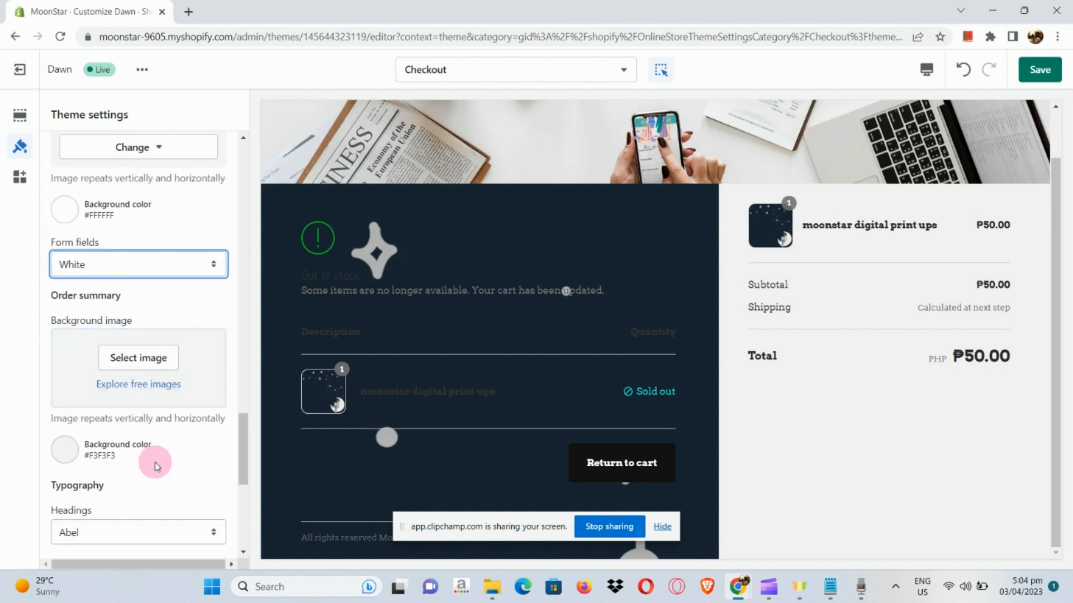
Apply the grayscale song cover image from the library as the order summary's background image
click(151, 358)
click(265, 362)
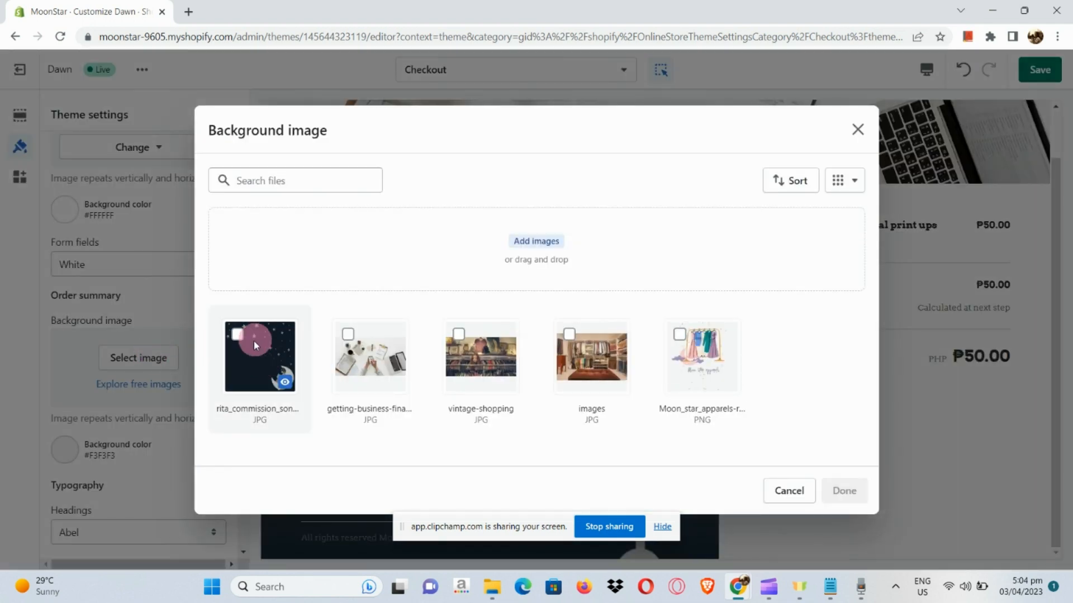
click(239, 337)
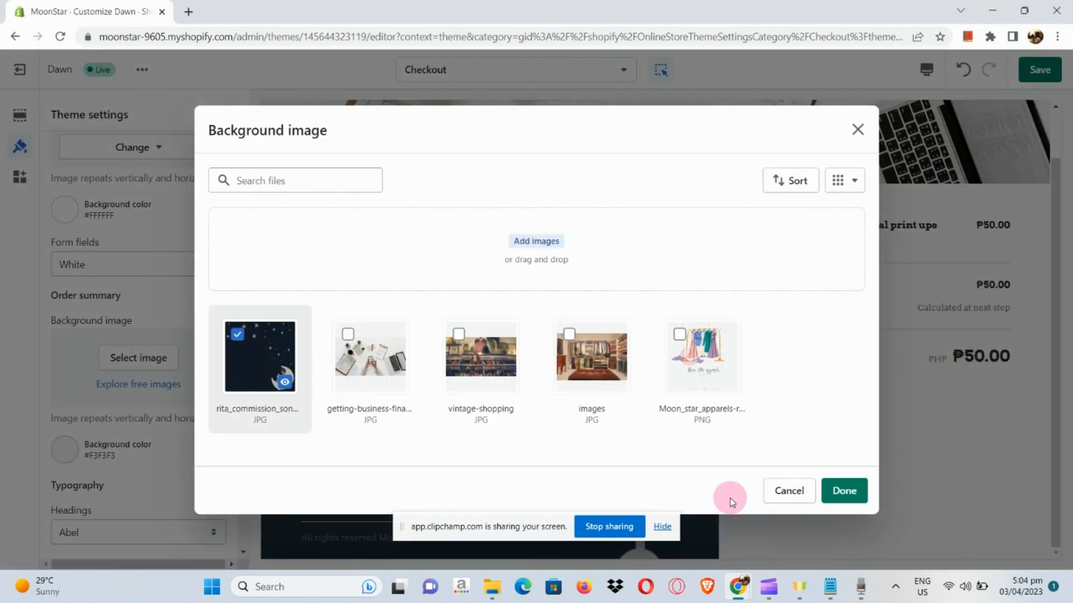
click(847, 494)
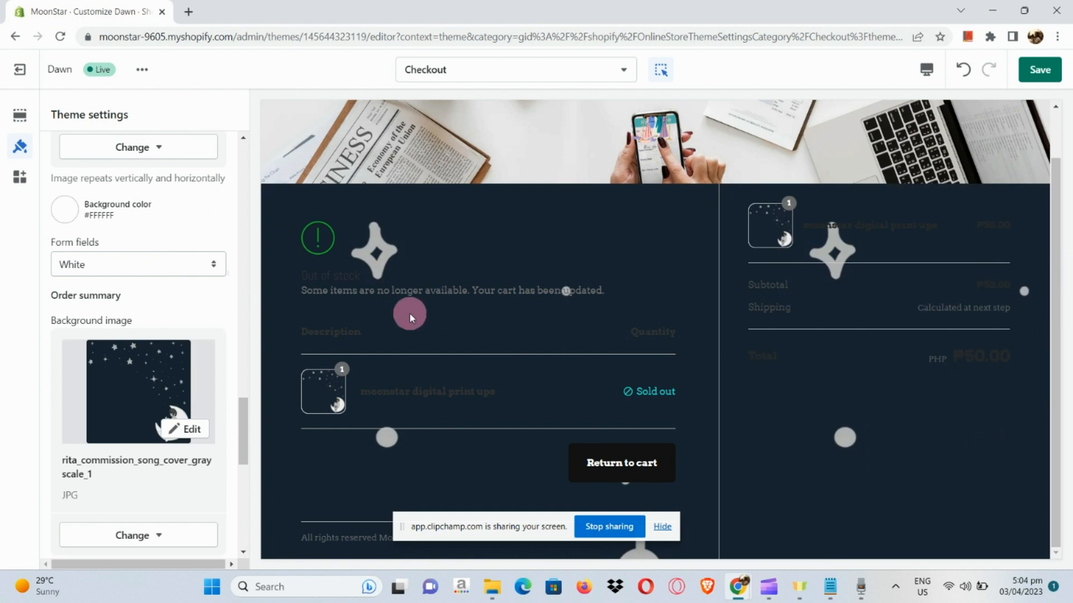
Set the order summary's background color to the currently used light gray, #F3F3F3
scroll(102, 461, down, 2)
scroll(102, 466, down, 1)
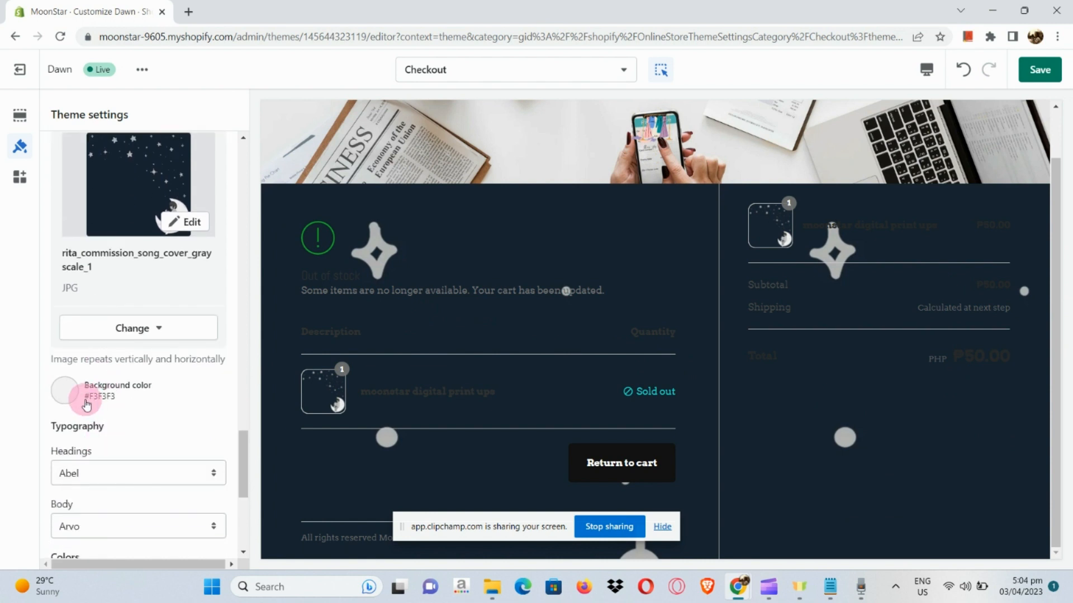
click(65, 394)
click(87, 356)
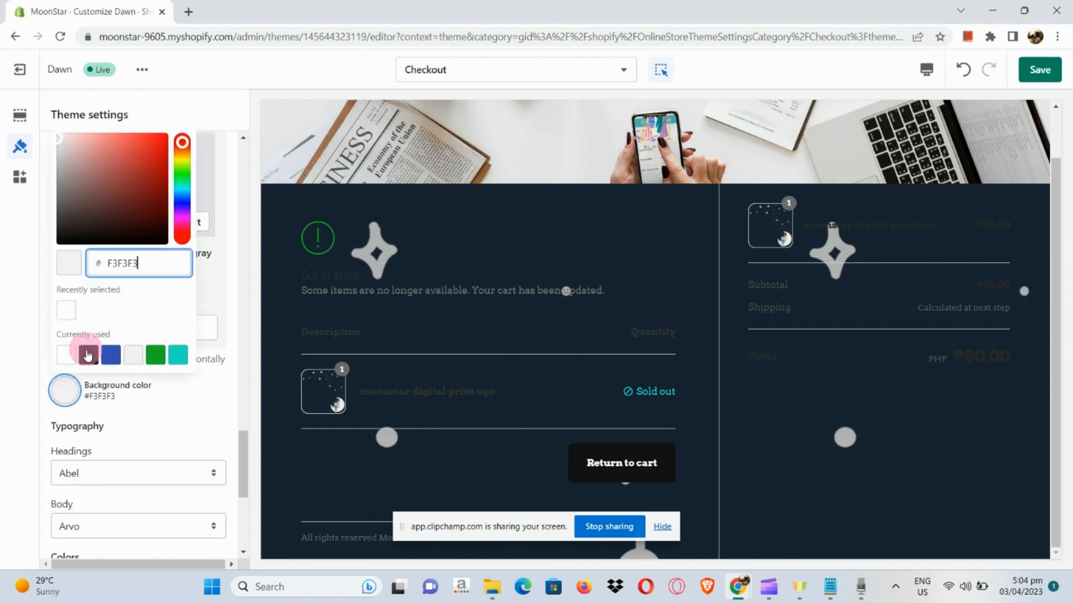
click(134, 362)
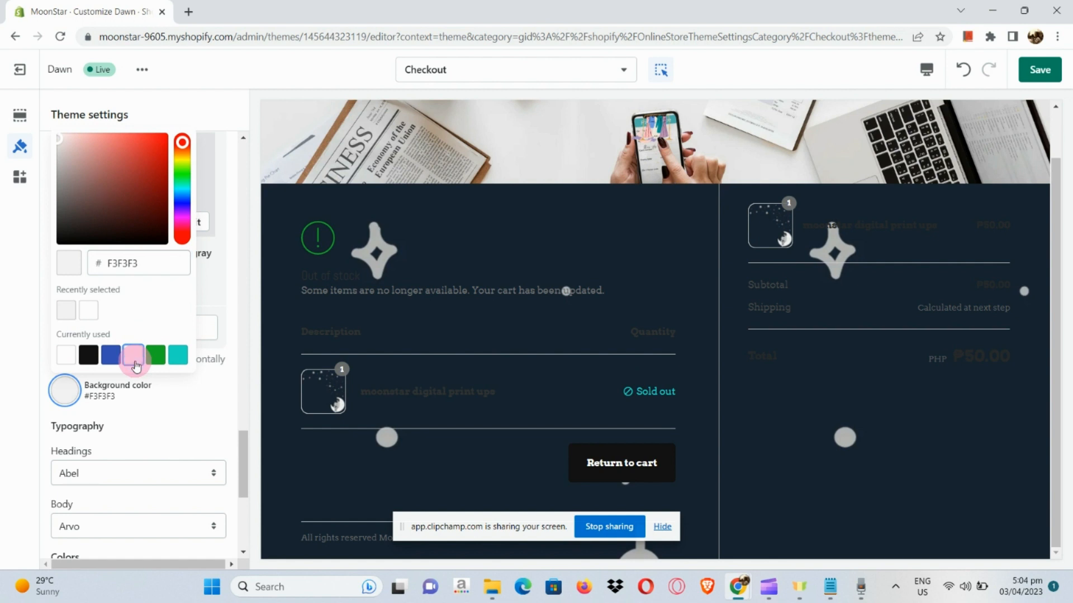
click(169, 422)
Set the checkout's headings font to Vidaloka
scroll(168, 419, down, 1)
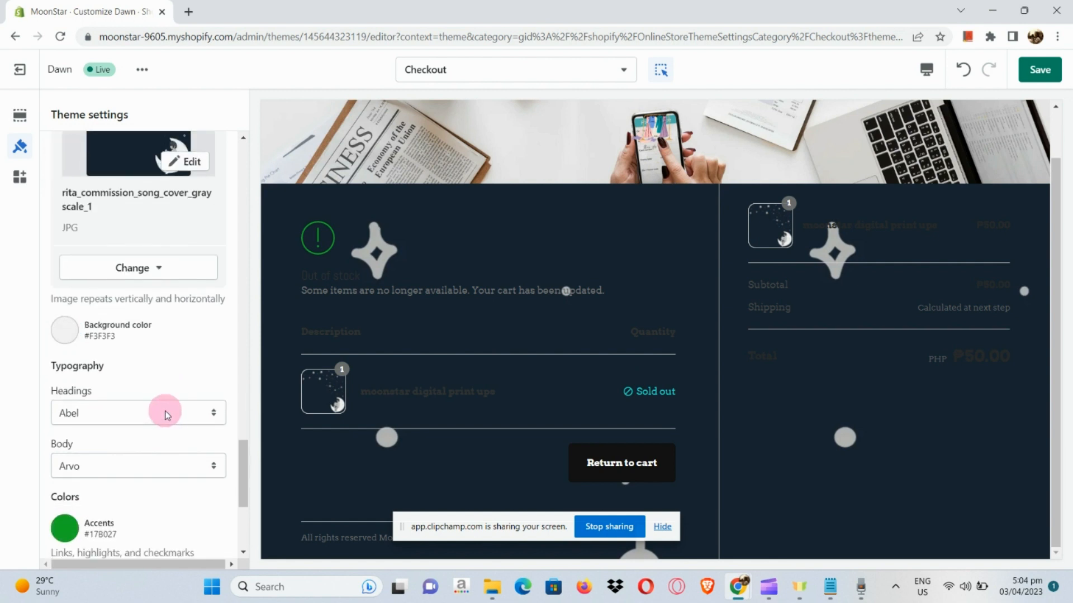
click(166, 414)
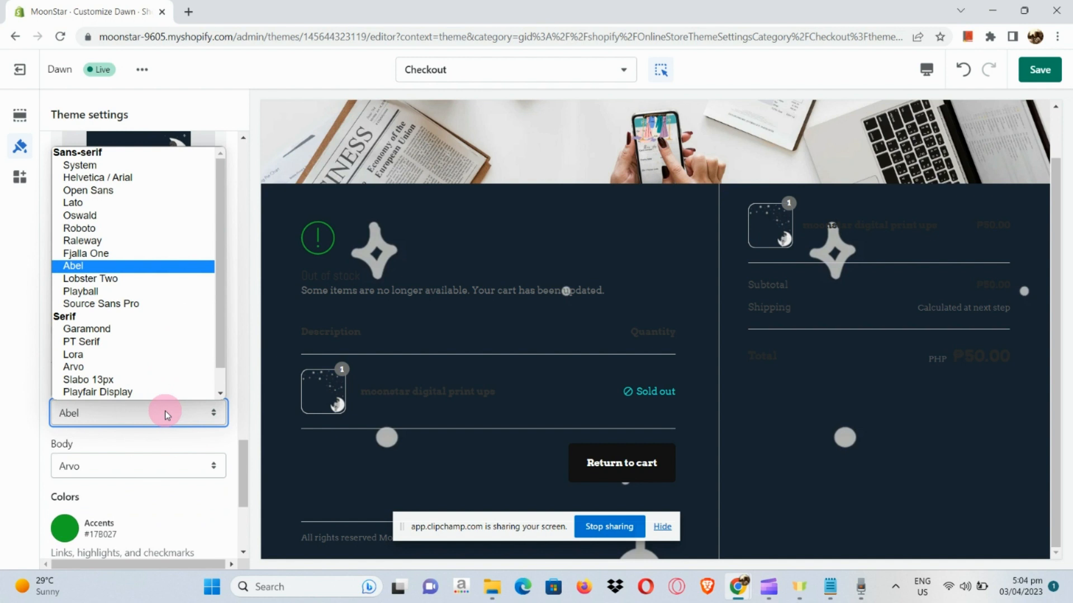
scroll(160, 336, down, 1)
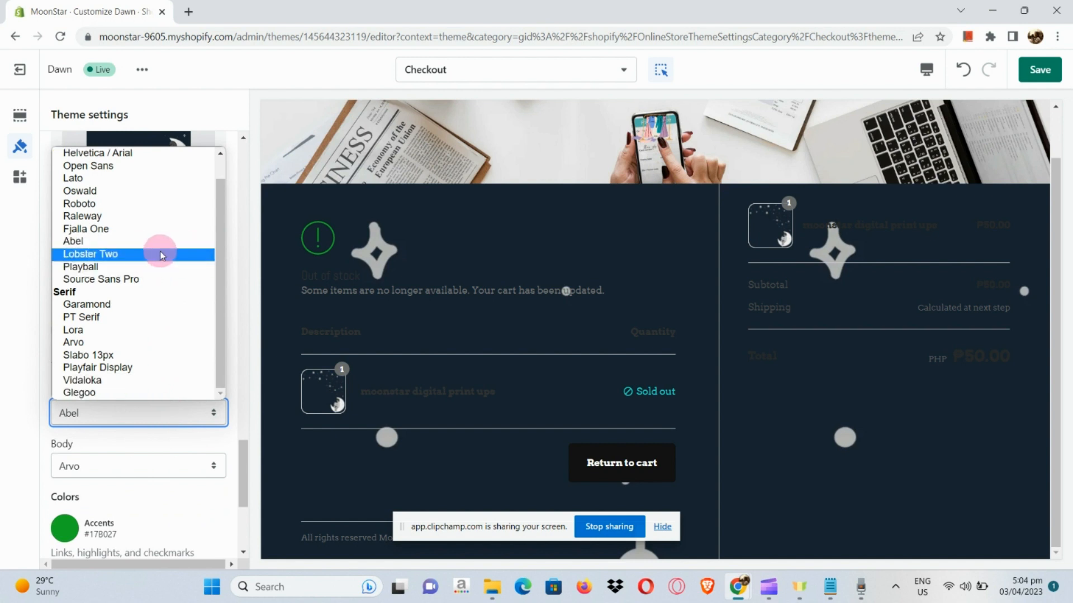
click(119, 381)
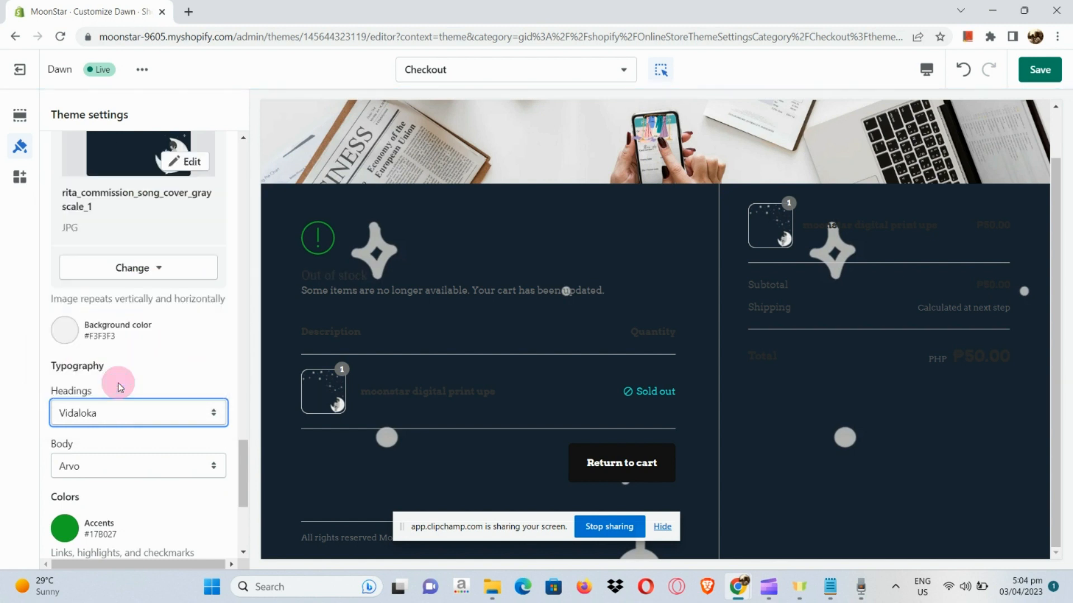
Set the checkout's Accents color to red, #B01717
scroll(119, 388, down, 1)
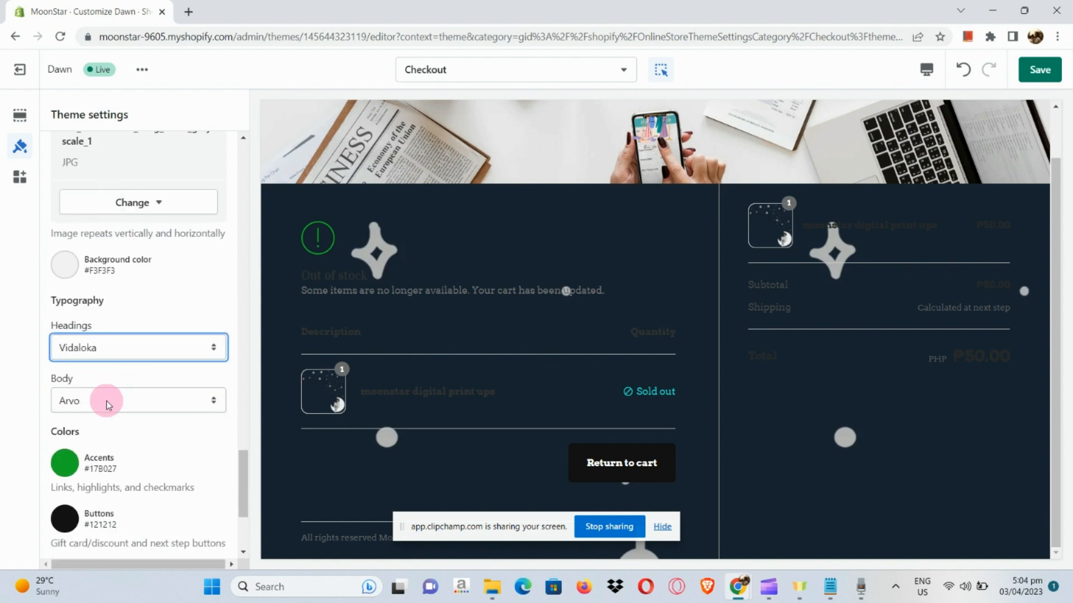
scroll(106, 401, down, 1)
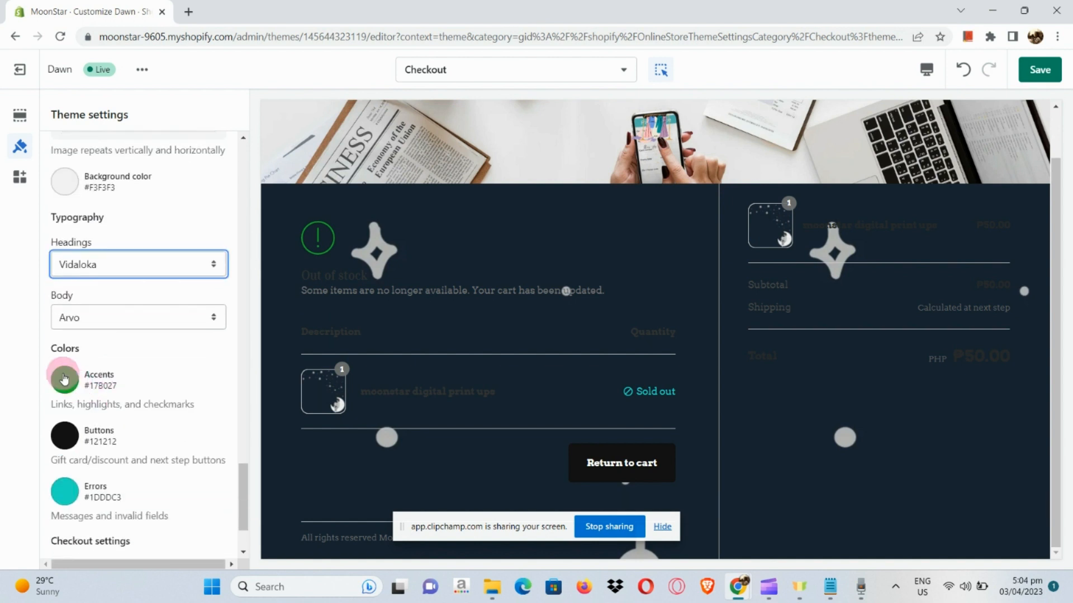
click(64, 377)
click(155, 159)
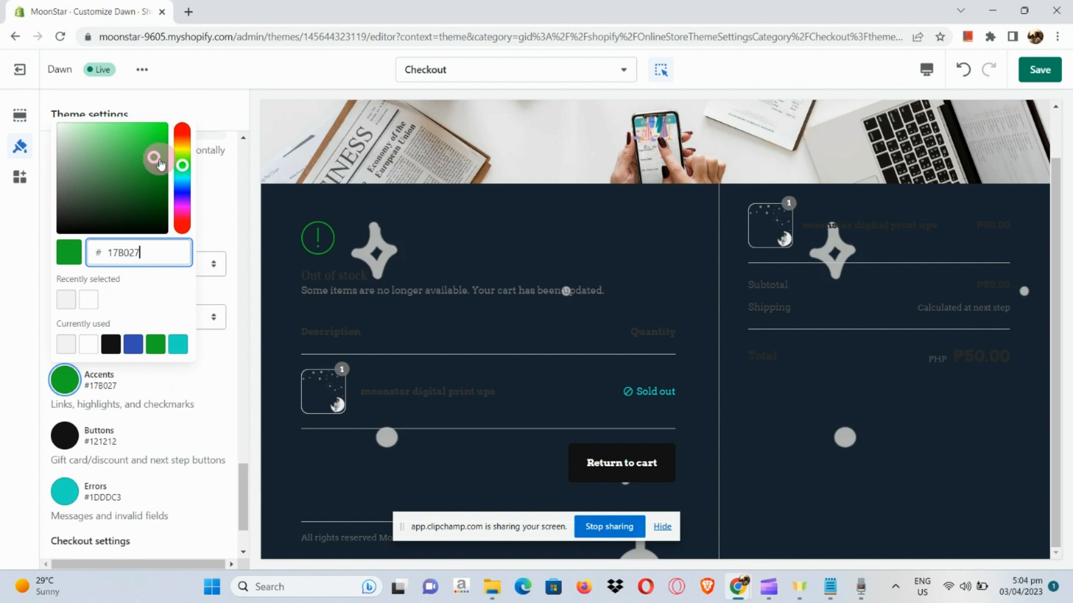
click(180, 167)
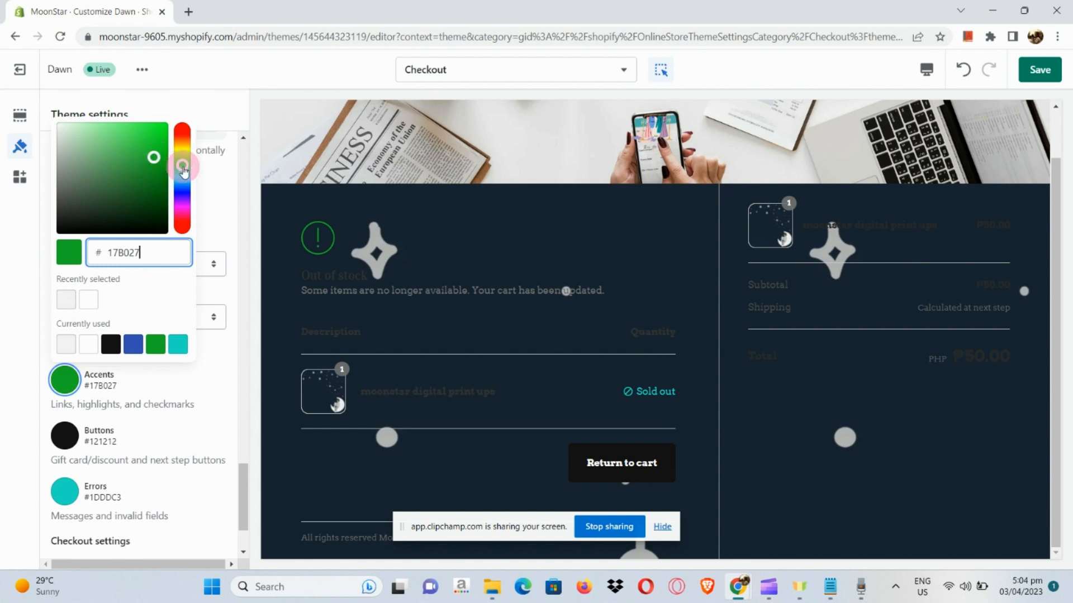
drag(184, 171, 184, 134)
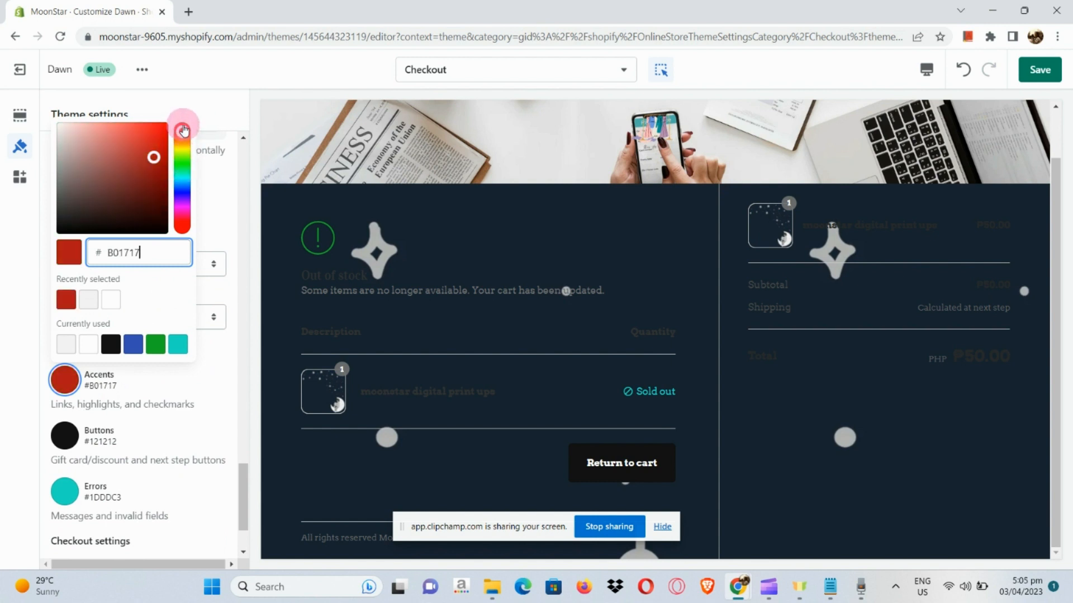
click(65, 250)
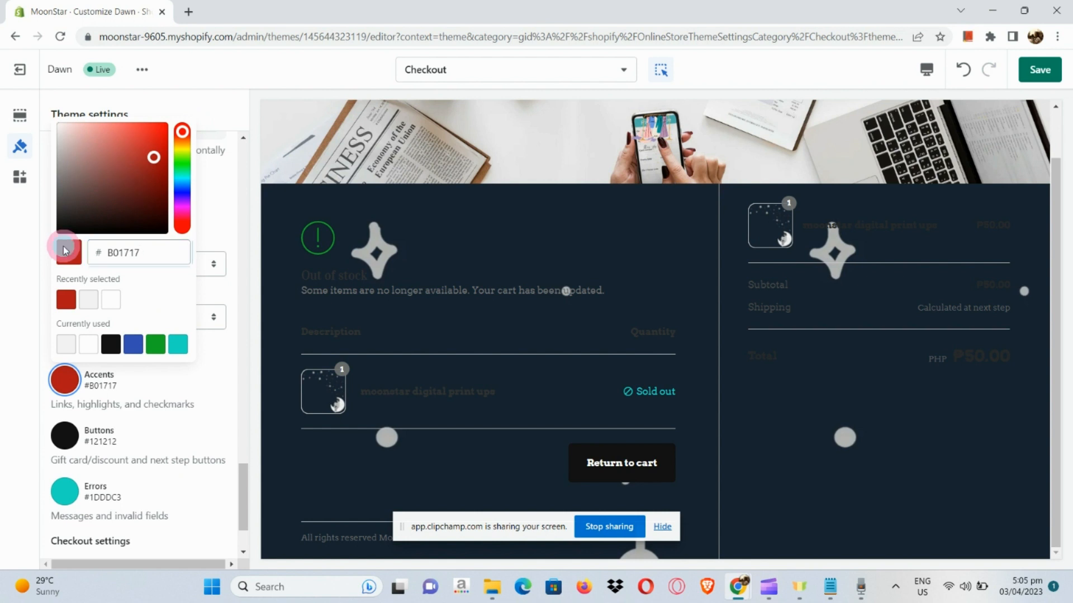
click(65, 302)
Set the checkout's Buttons color to blue, #3B90A9
click(62, 432)
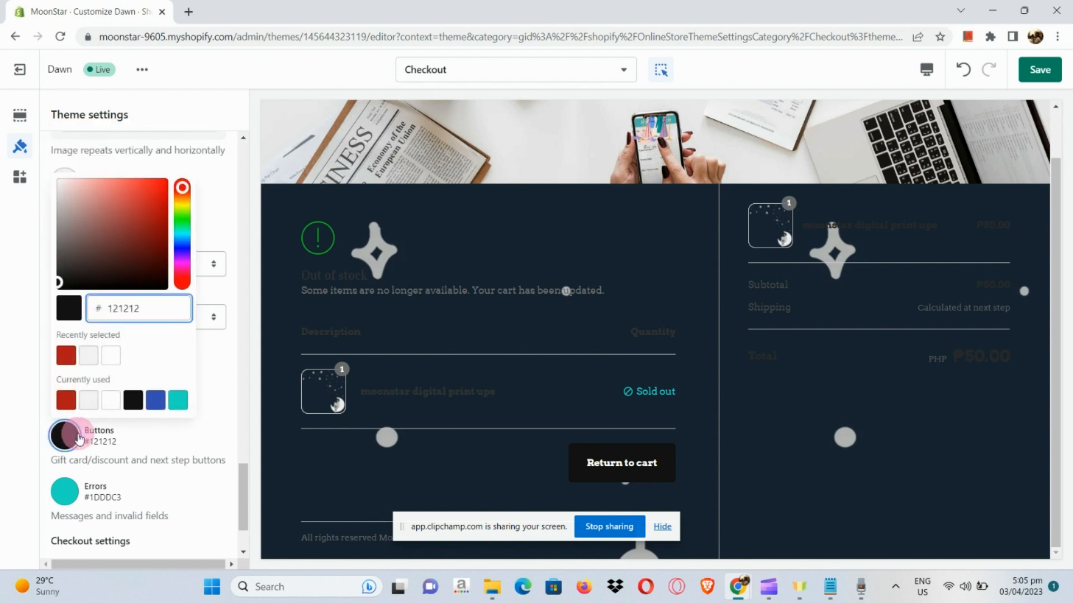
click(56, 286)
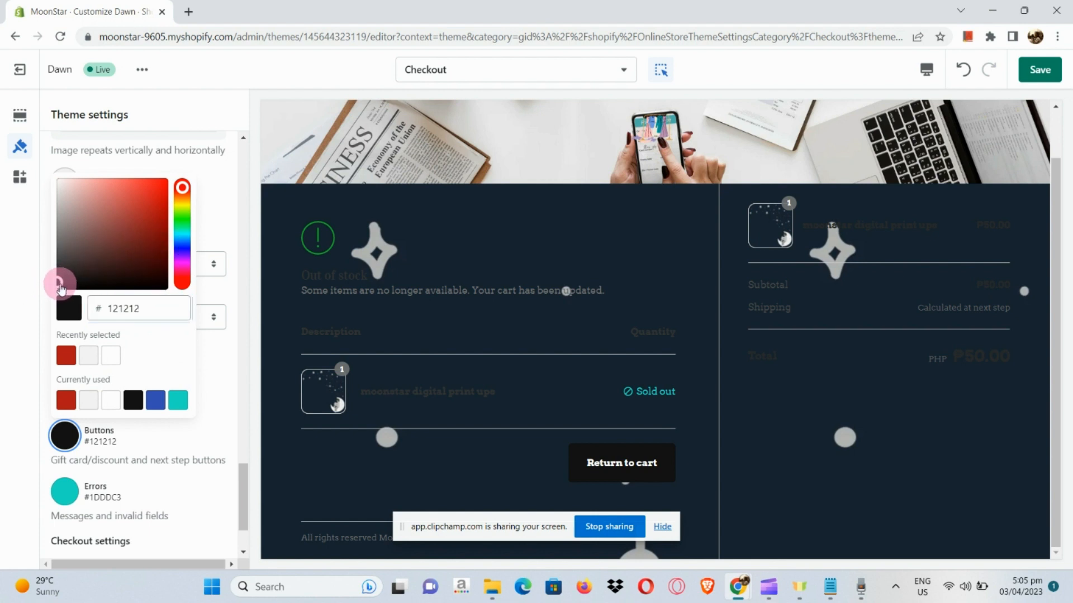
drag(61, 288, 129, 216)
click(186, 193)
drag(183, 191, 184, 240)
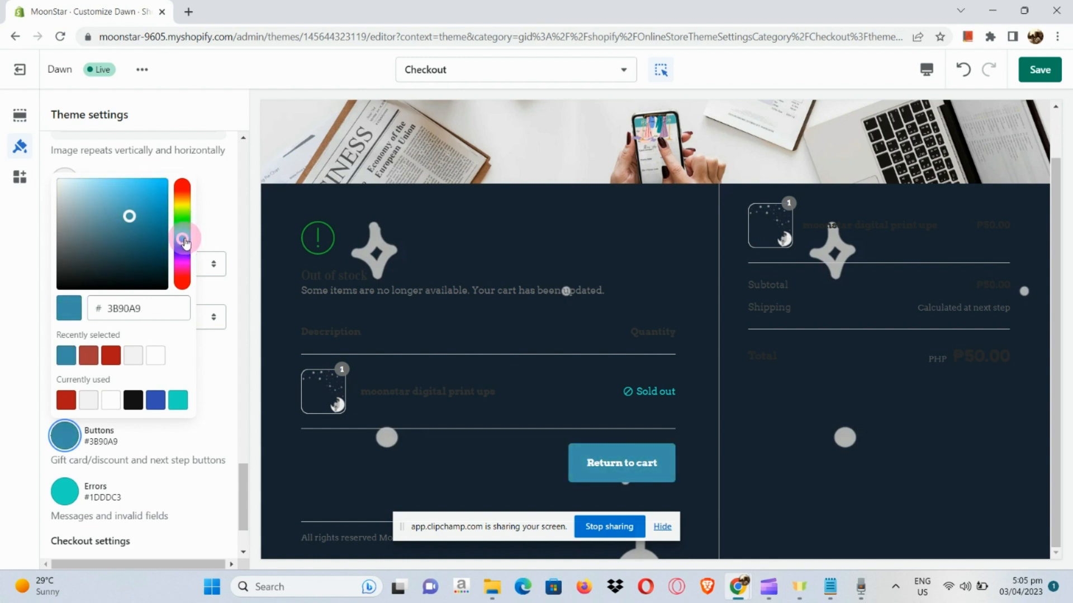
Set the checkout's Errors color to yellow, #DDDA1D
click(64, 490)
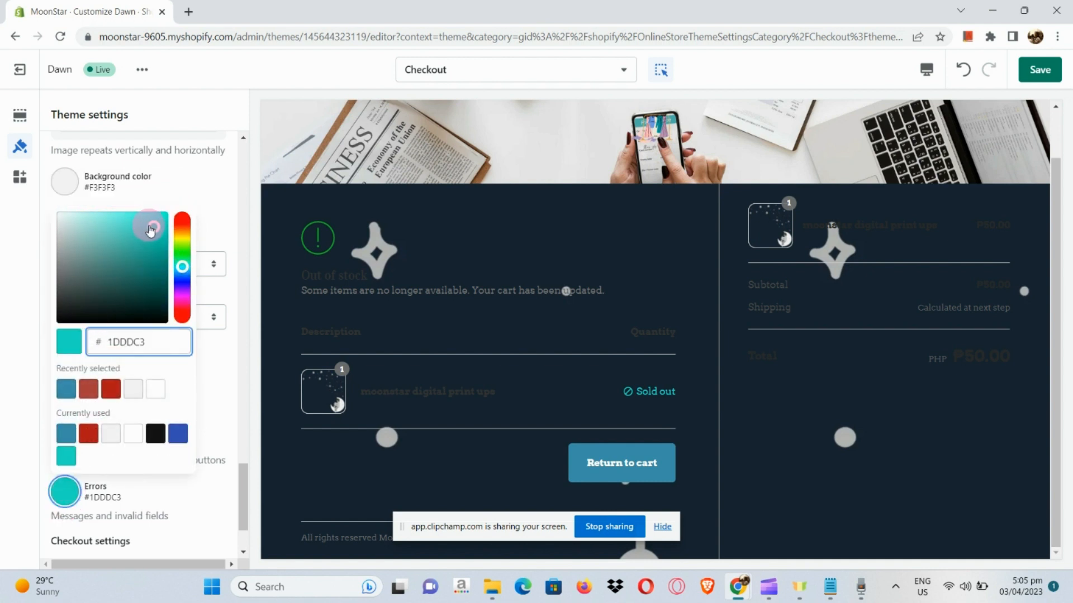
drag(185, 269, 184, 242)
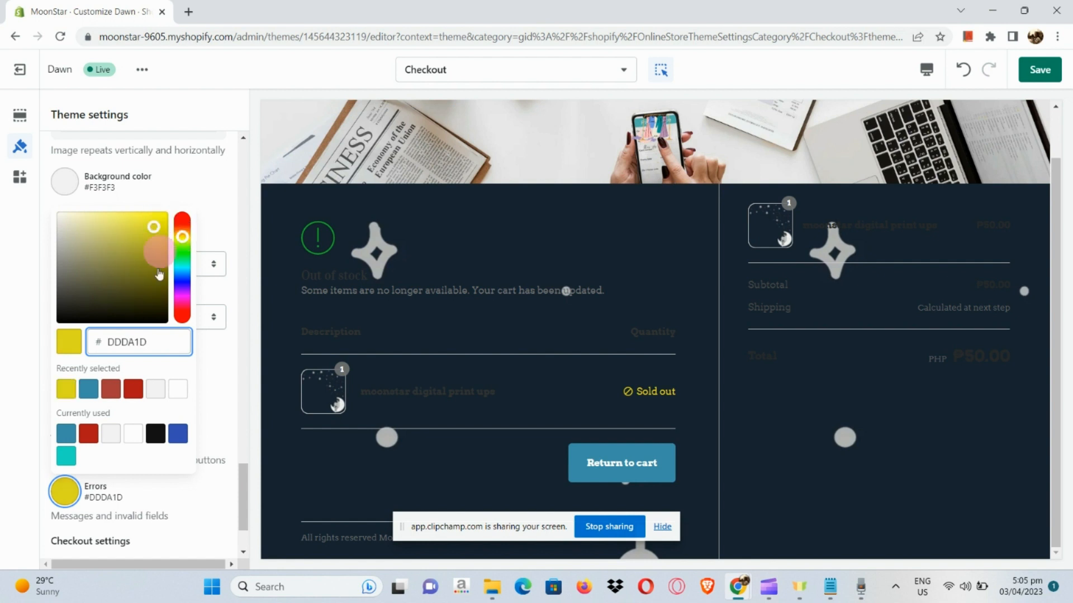
click(145, 505)
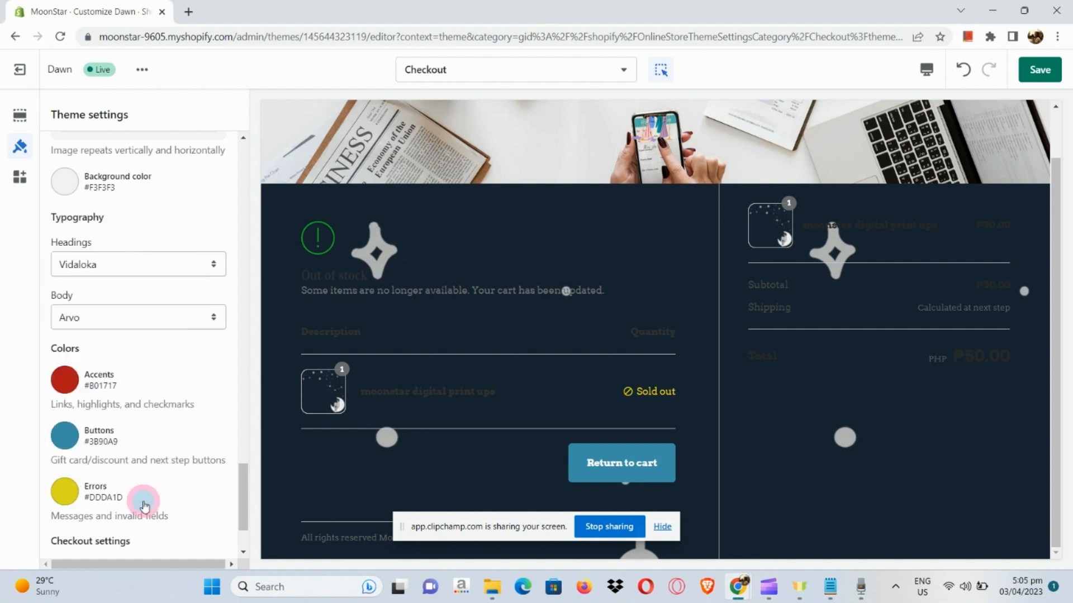
Review the checkout's banner, logo, main content area, order summary, typography and color settings
scroll(144, 506, down, 2)
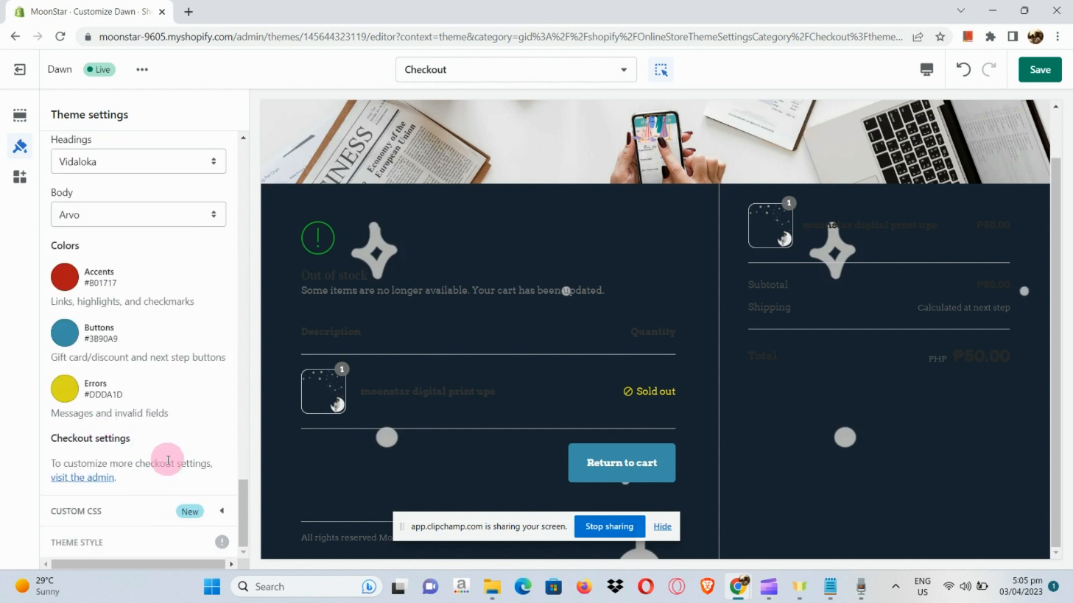
scroll(162, 454, up, 4)
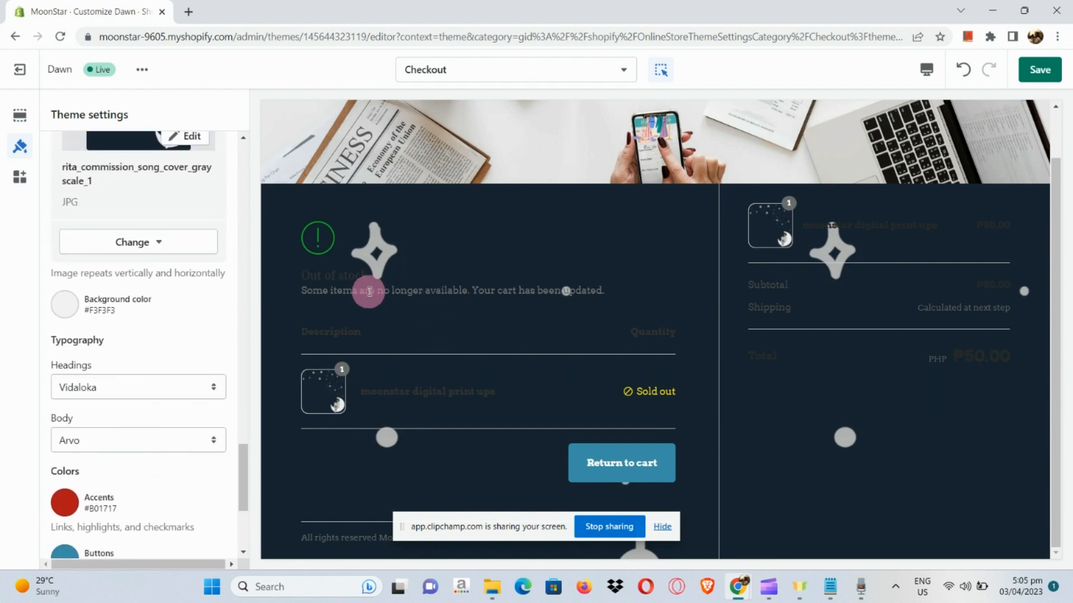
scroll(193, 296, up, 5)
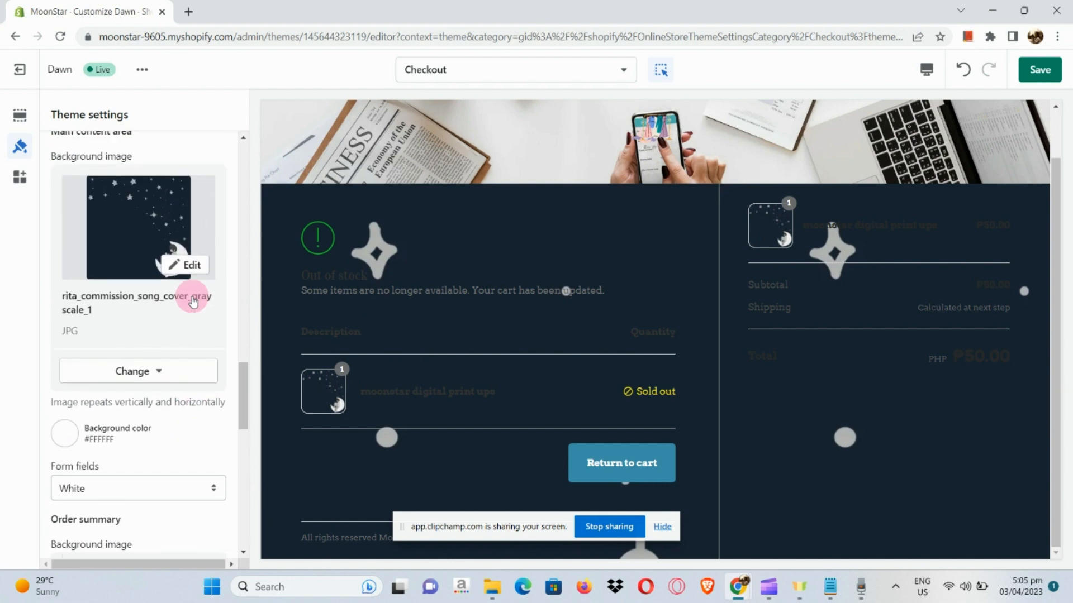
scroll(192, 300, up, 9)
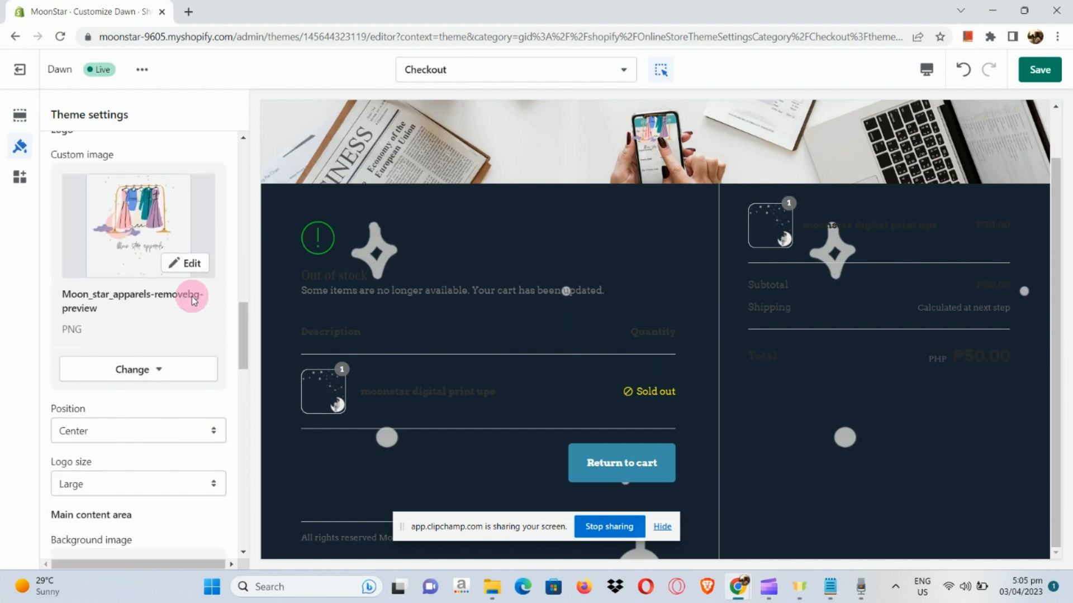
scroll(193, 301, up, 7)
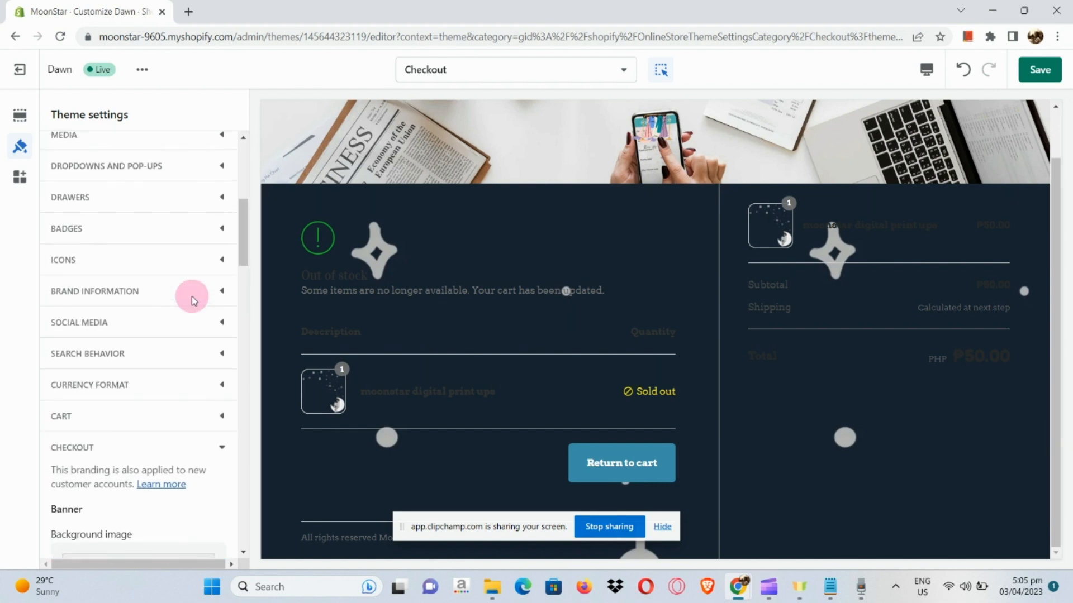
scroll(192, 301, down, 4)
scroll(192, 301, down, 15)
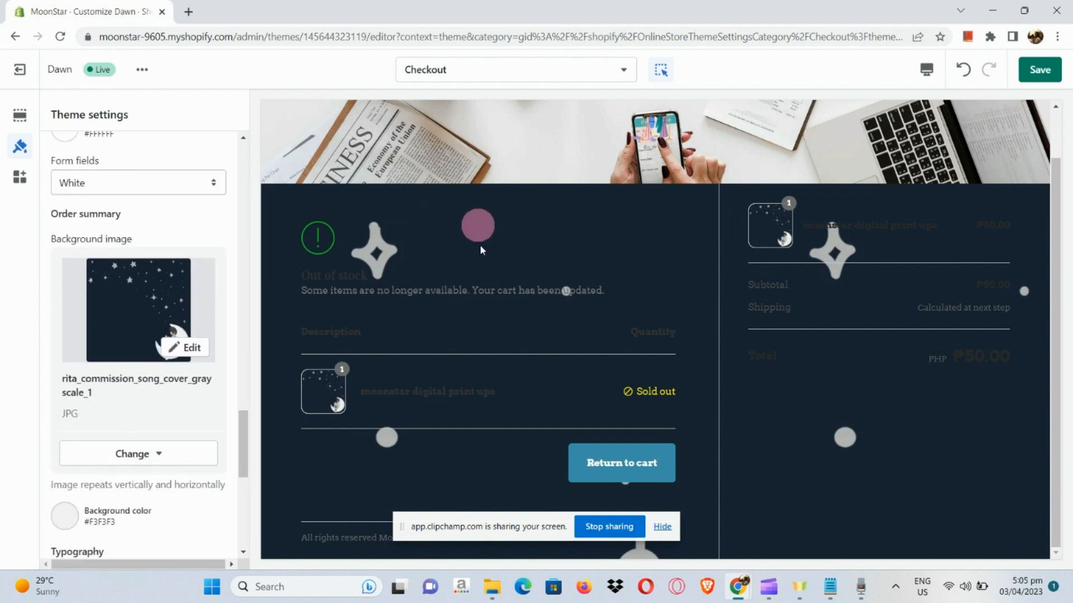
Remove the order summary's background image and set its background color to the recently selected red, #A93B3B
scroll(169, 318, down, 2)
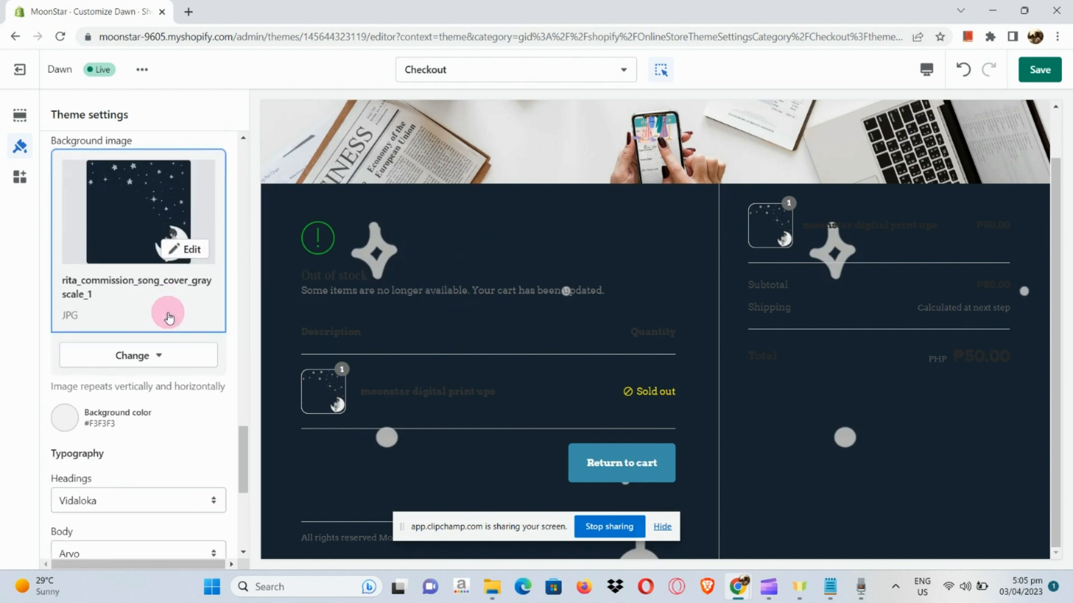
click(136, 356)
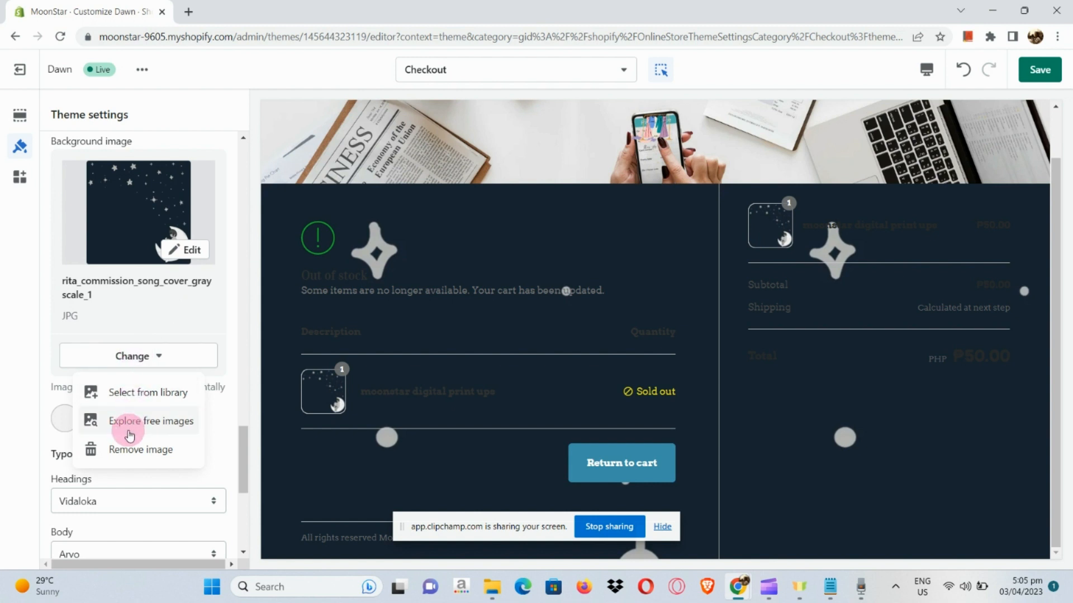
click(117, 450)
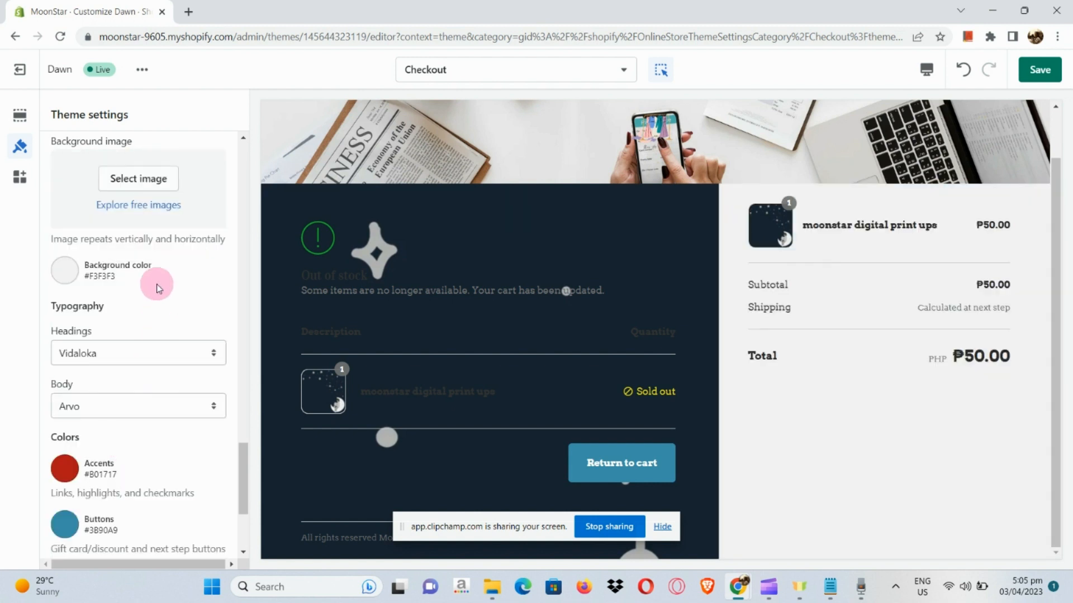
click(64, 273)
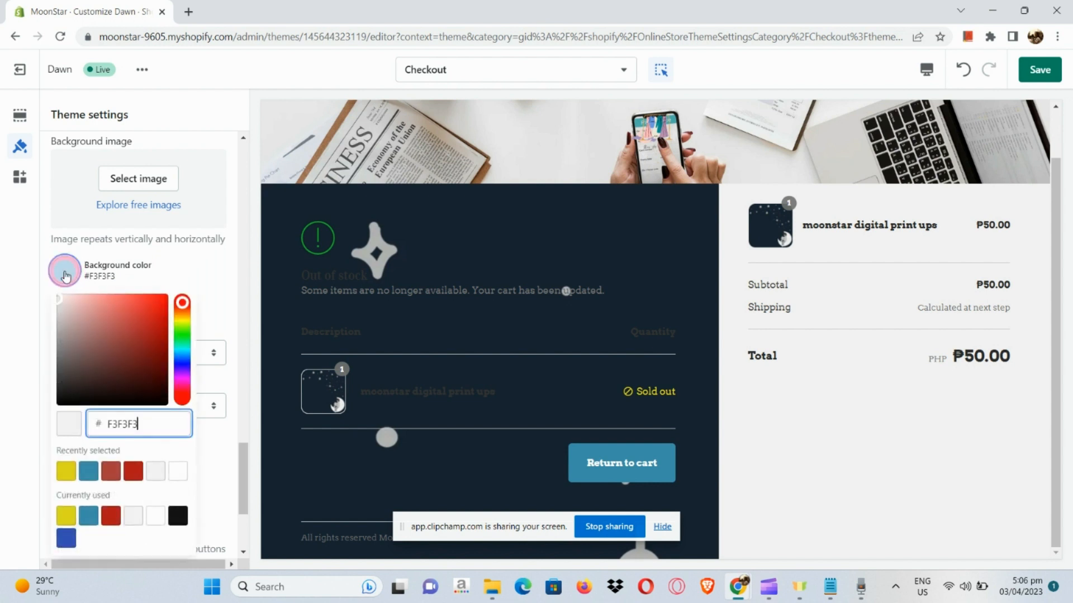
click(114, 475)
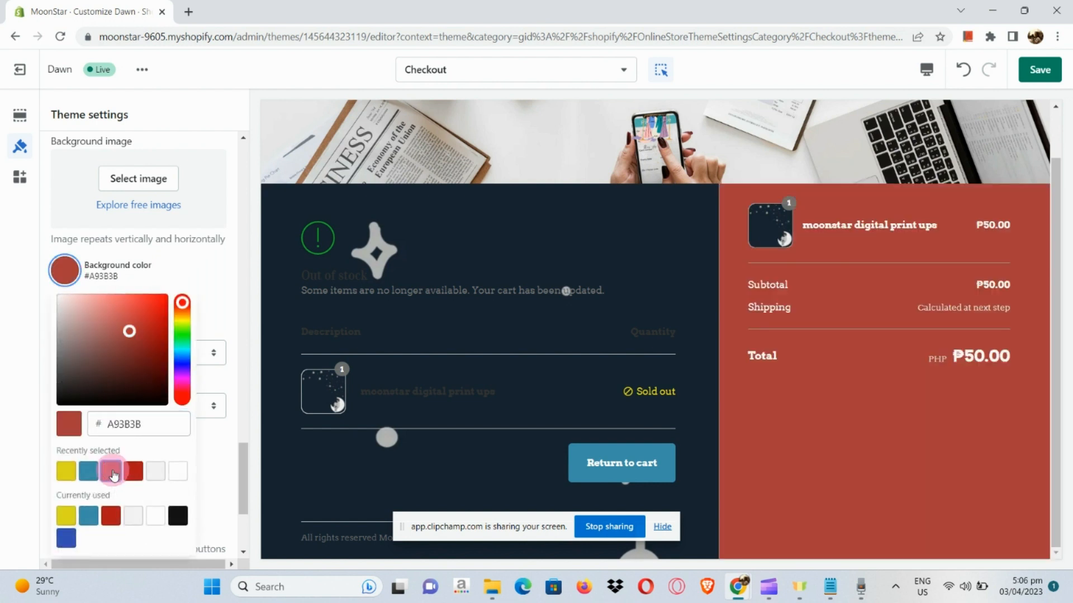
click(229, 264)
scroll(204, 279, up, 4)
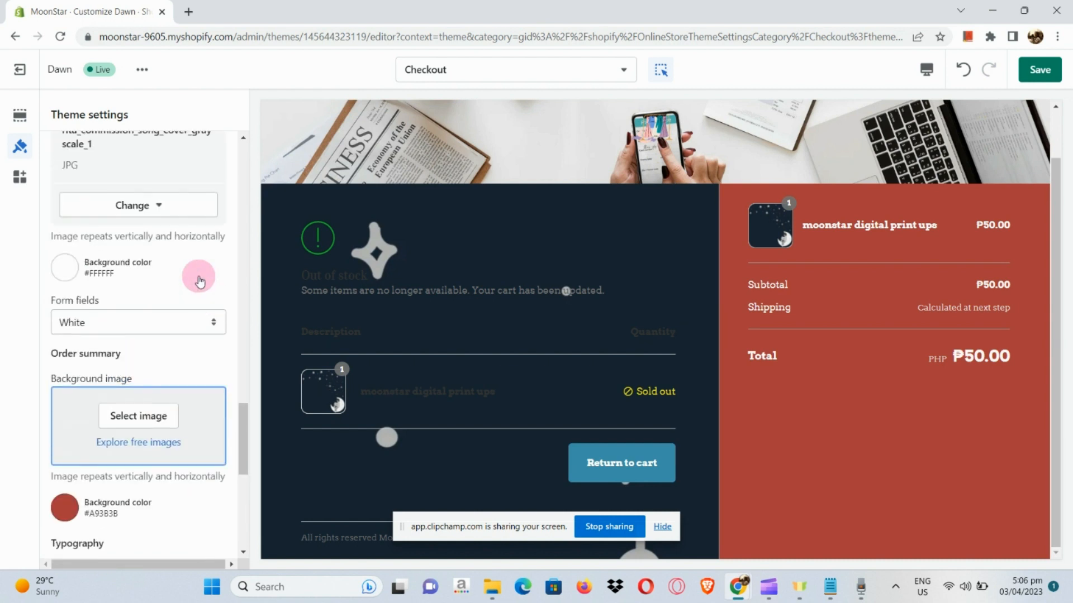
scroll(167, 228, up, 2)
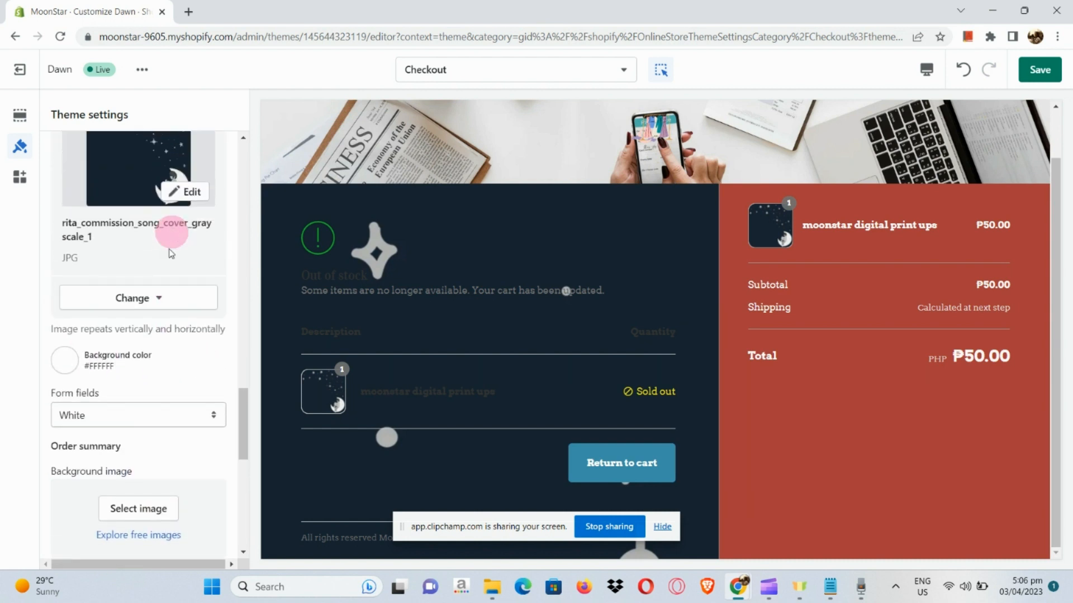
Remove the main content area's background image, set its background color to the currently used red, #A93B3B, and save the changes
click(156, 301)
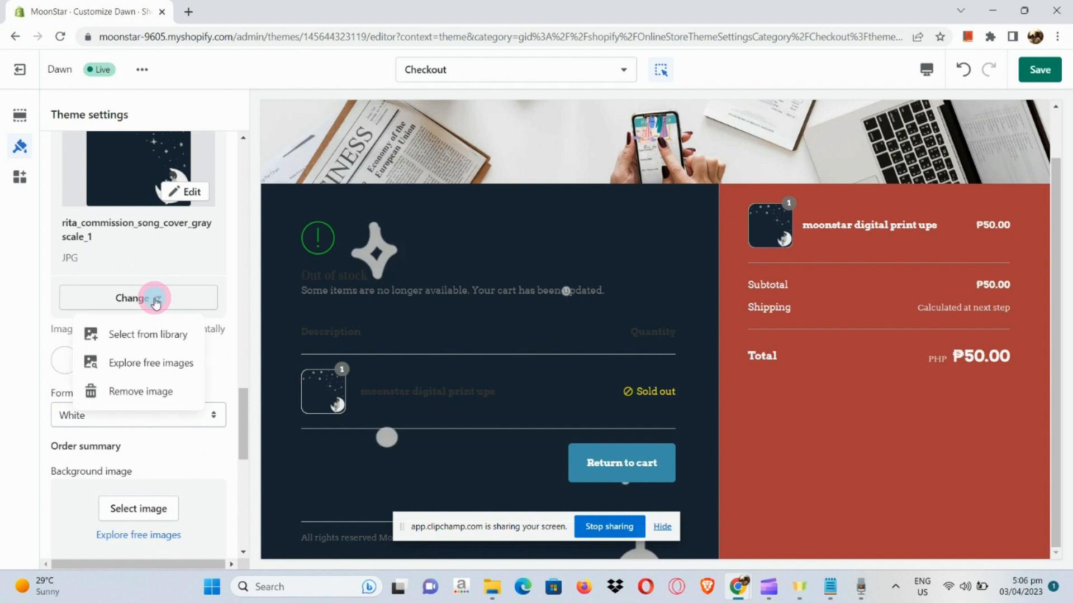
click(138, 393)
click(65, 359)
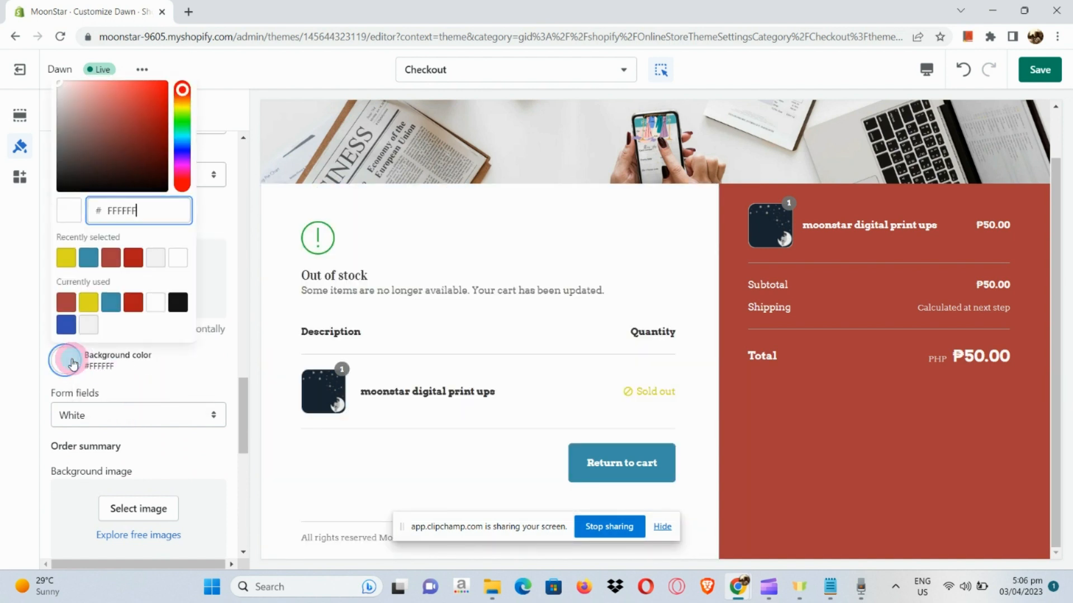
click(59, 304)
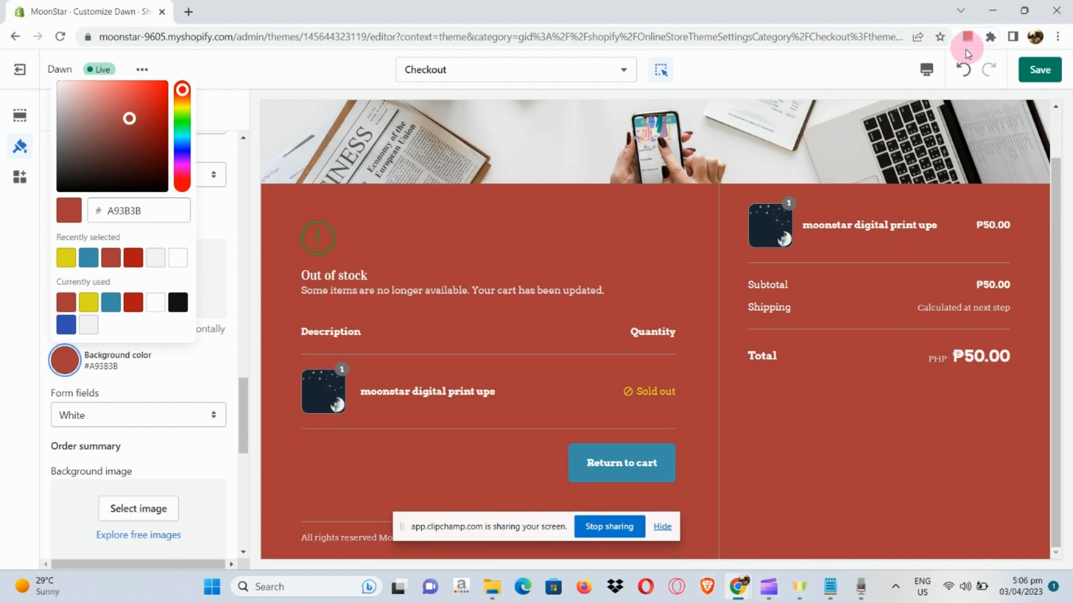
click(1051, 76)
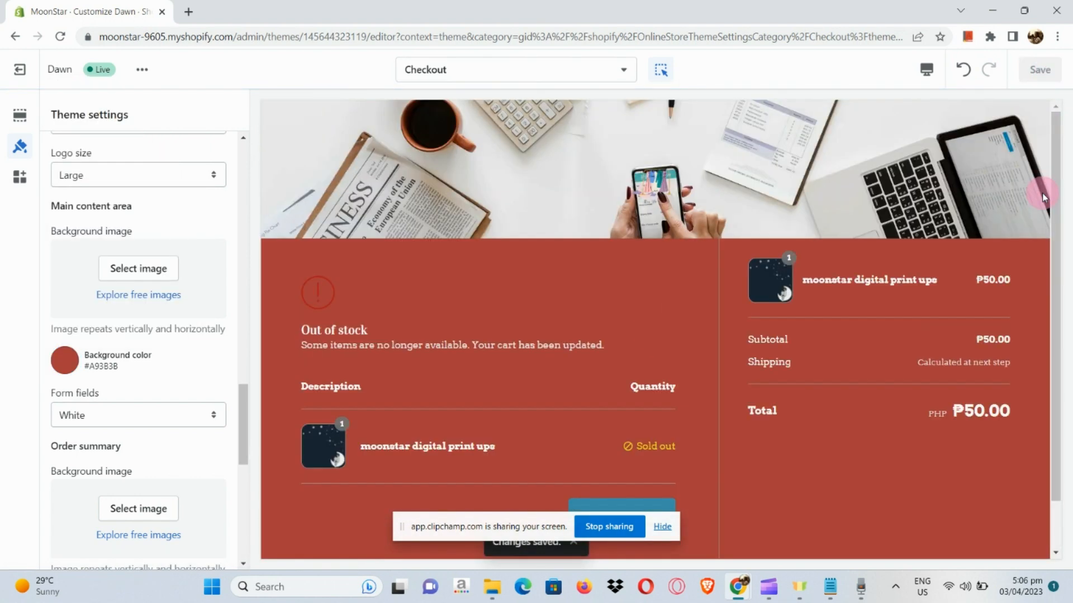
scroll(759, 221, down, 1)
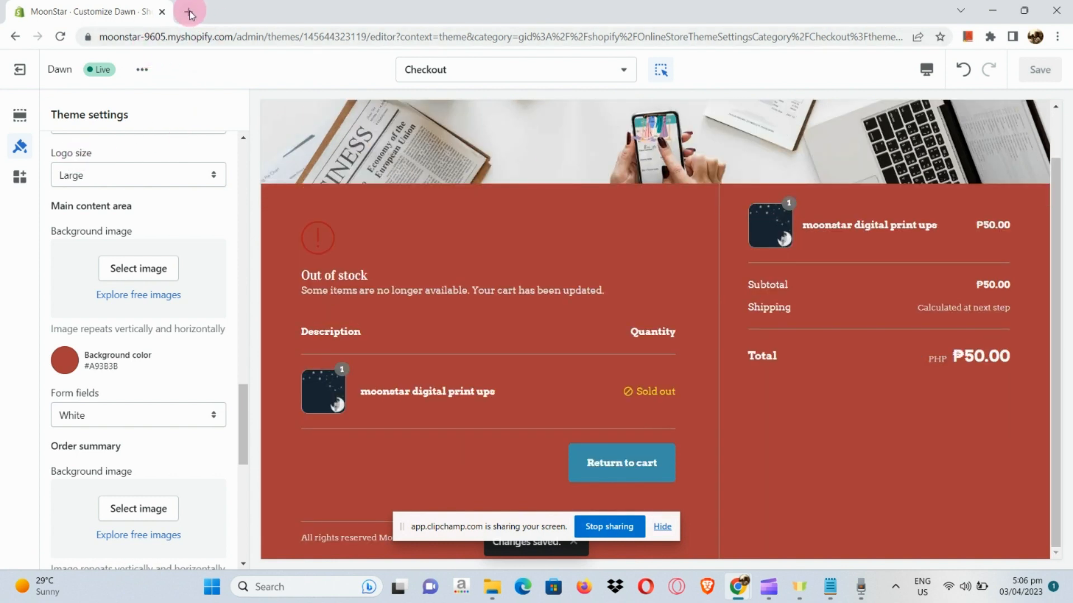
View the live storefront of the Dawn theme and check its shopping cart
click(142, 69)
click(80, 173)
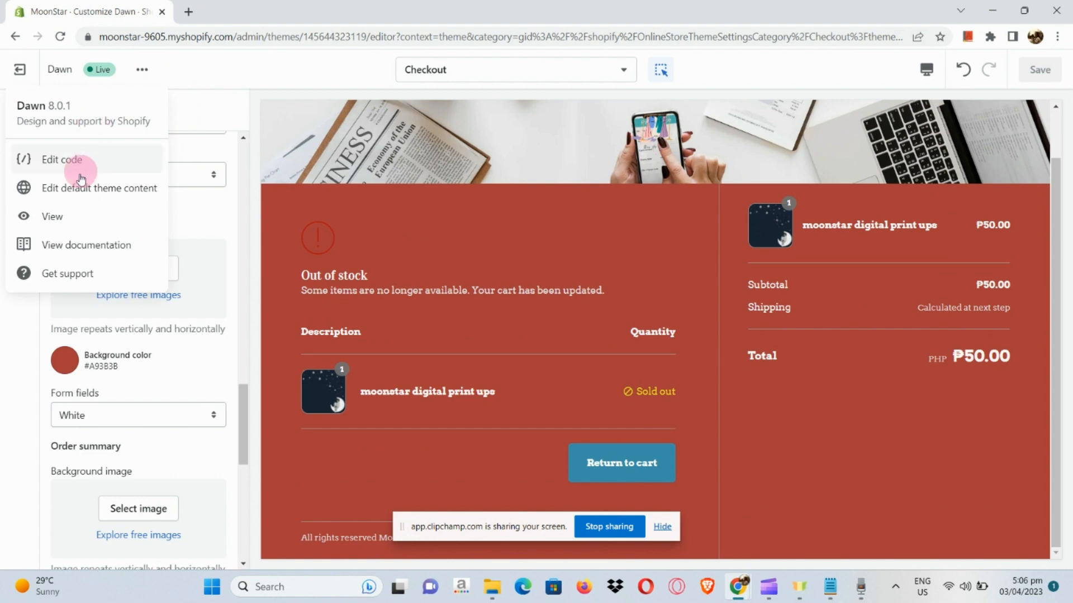
click(63, 224)
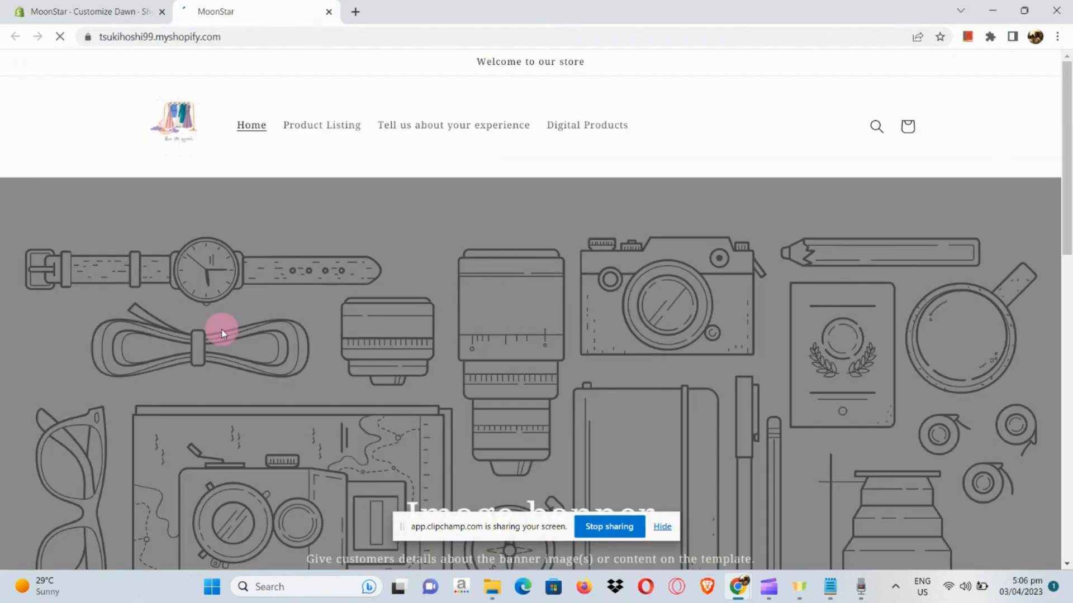
click(913, 139)
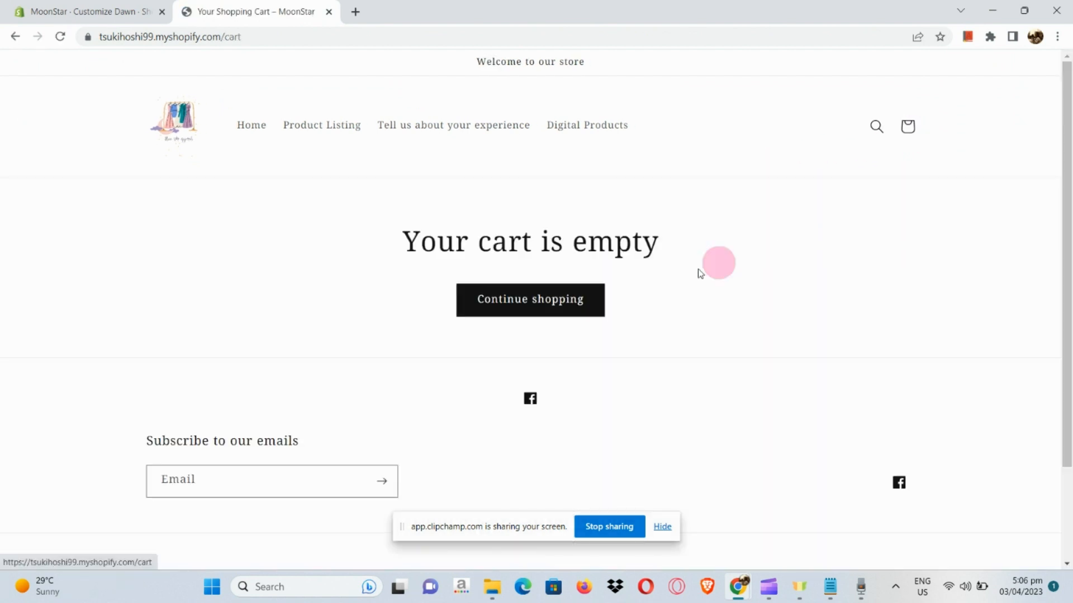
Add the pink "Digital link congratulations to NEw Graduates" from the home page's featured products to the cart
click(262, 133)
scroll(346, 359, down, 9)
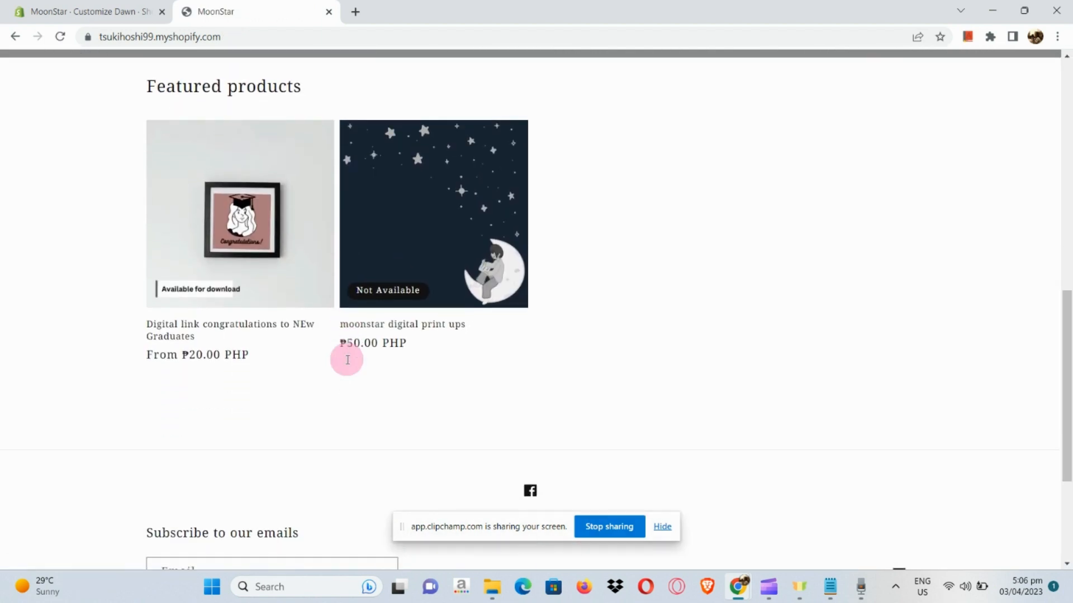
click(228, 255)
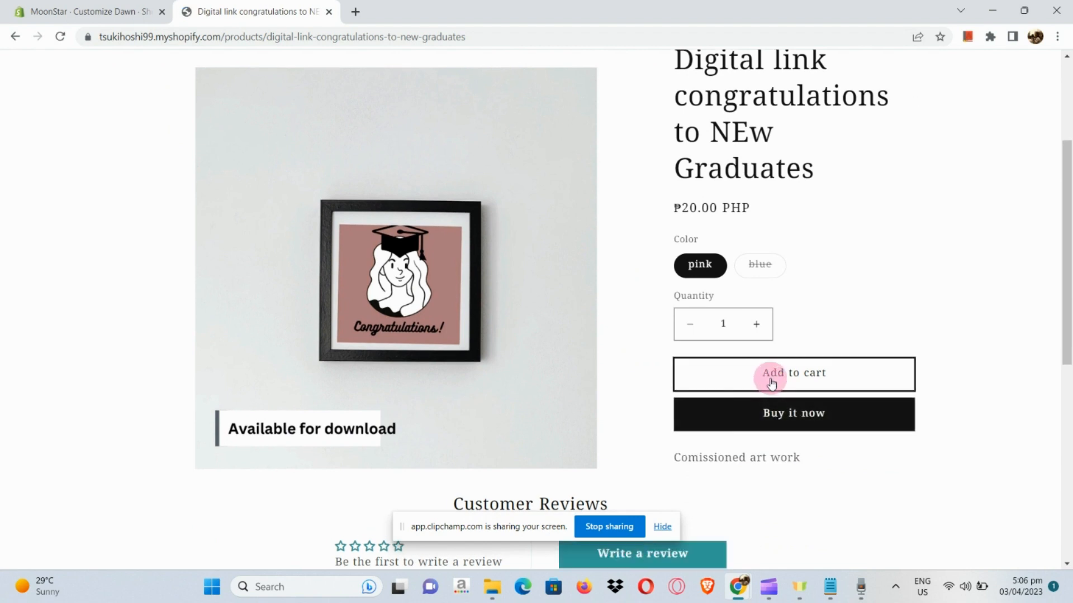
click(768, 374)
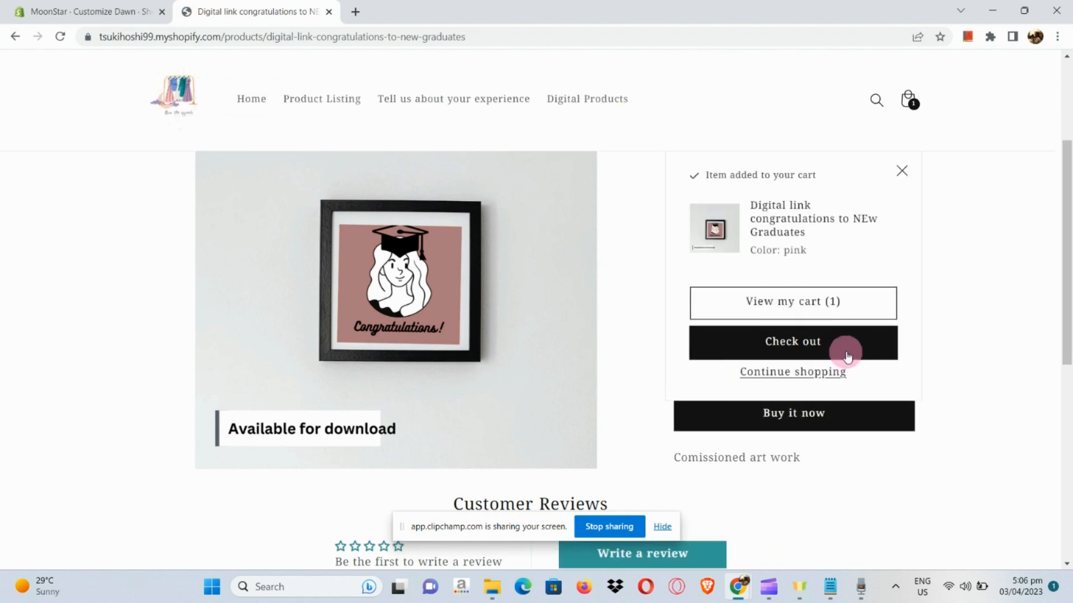
Proceed to checkout and examine the live checkout page's banner, contact and billing form, order summary and colors
click(847, 353)
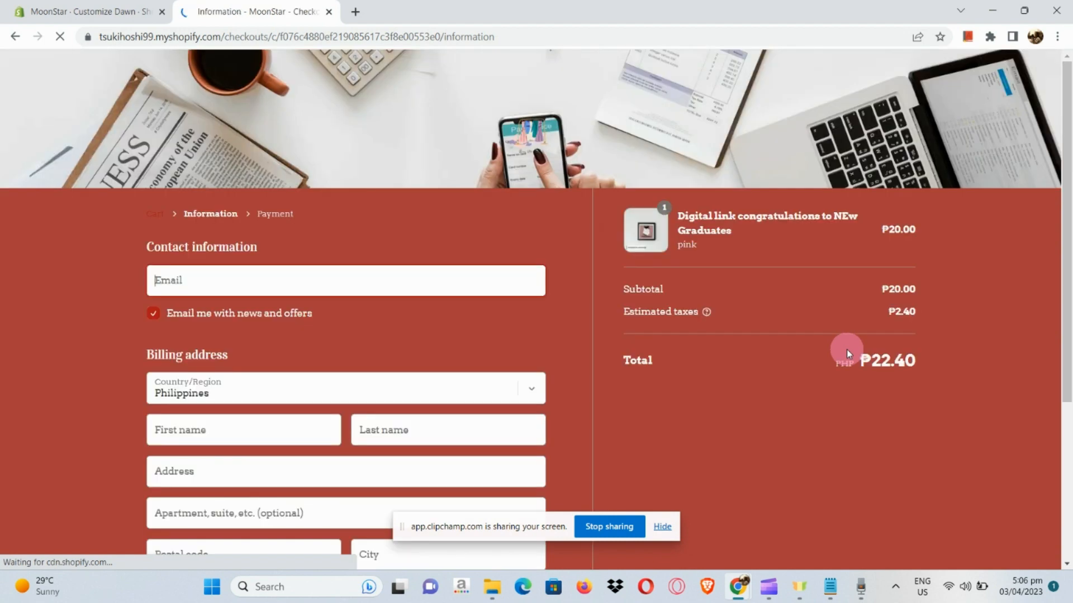
scroll(639, 358, down, 2)
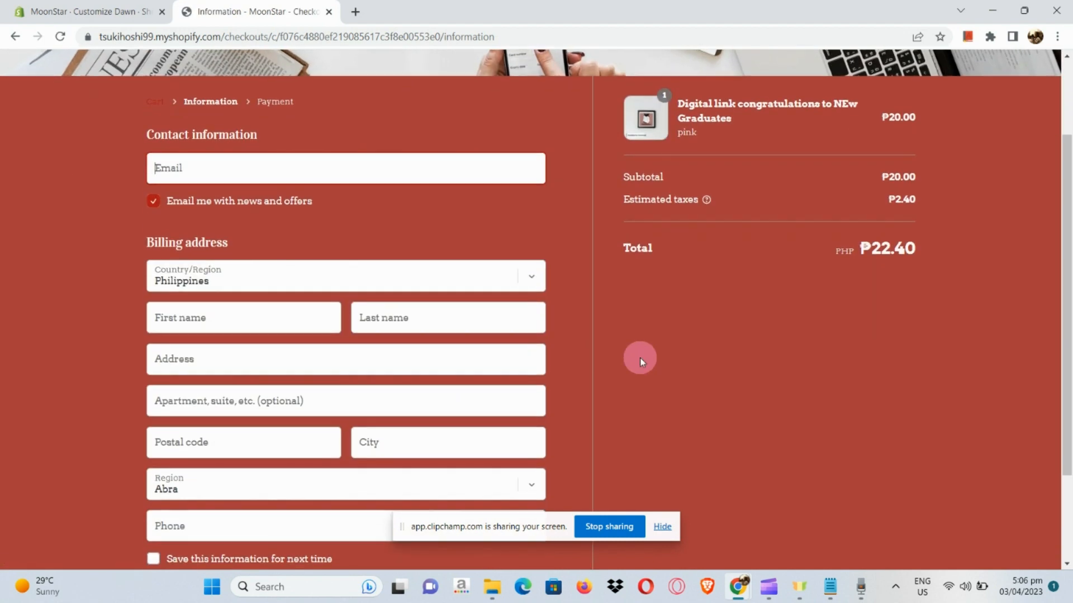
scroll(639, 358, down, 1)
scroll(465, 431, down, 1)
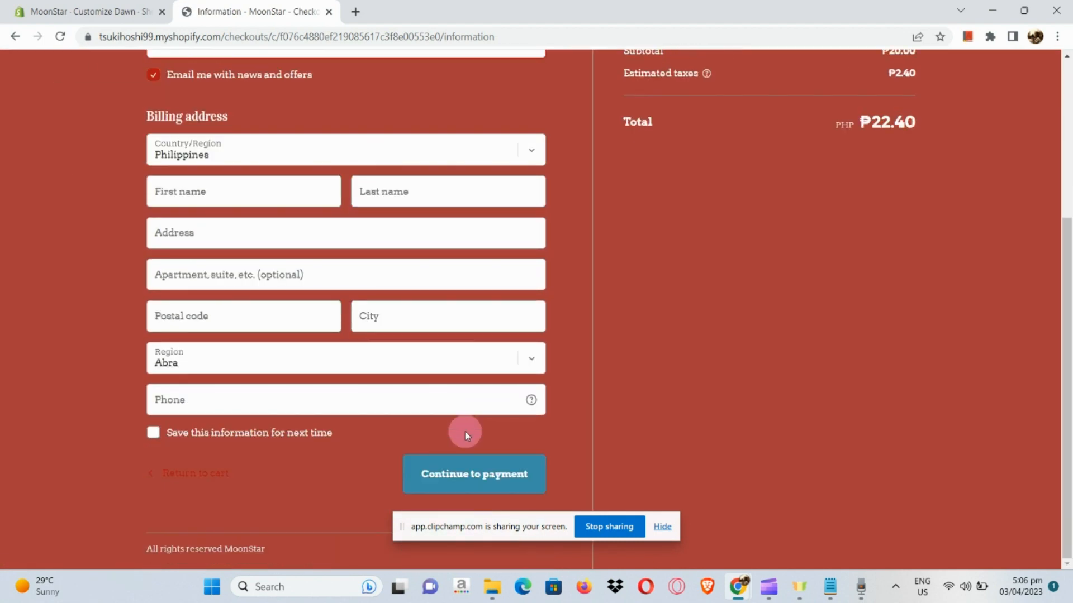